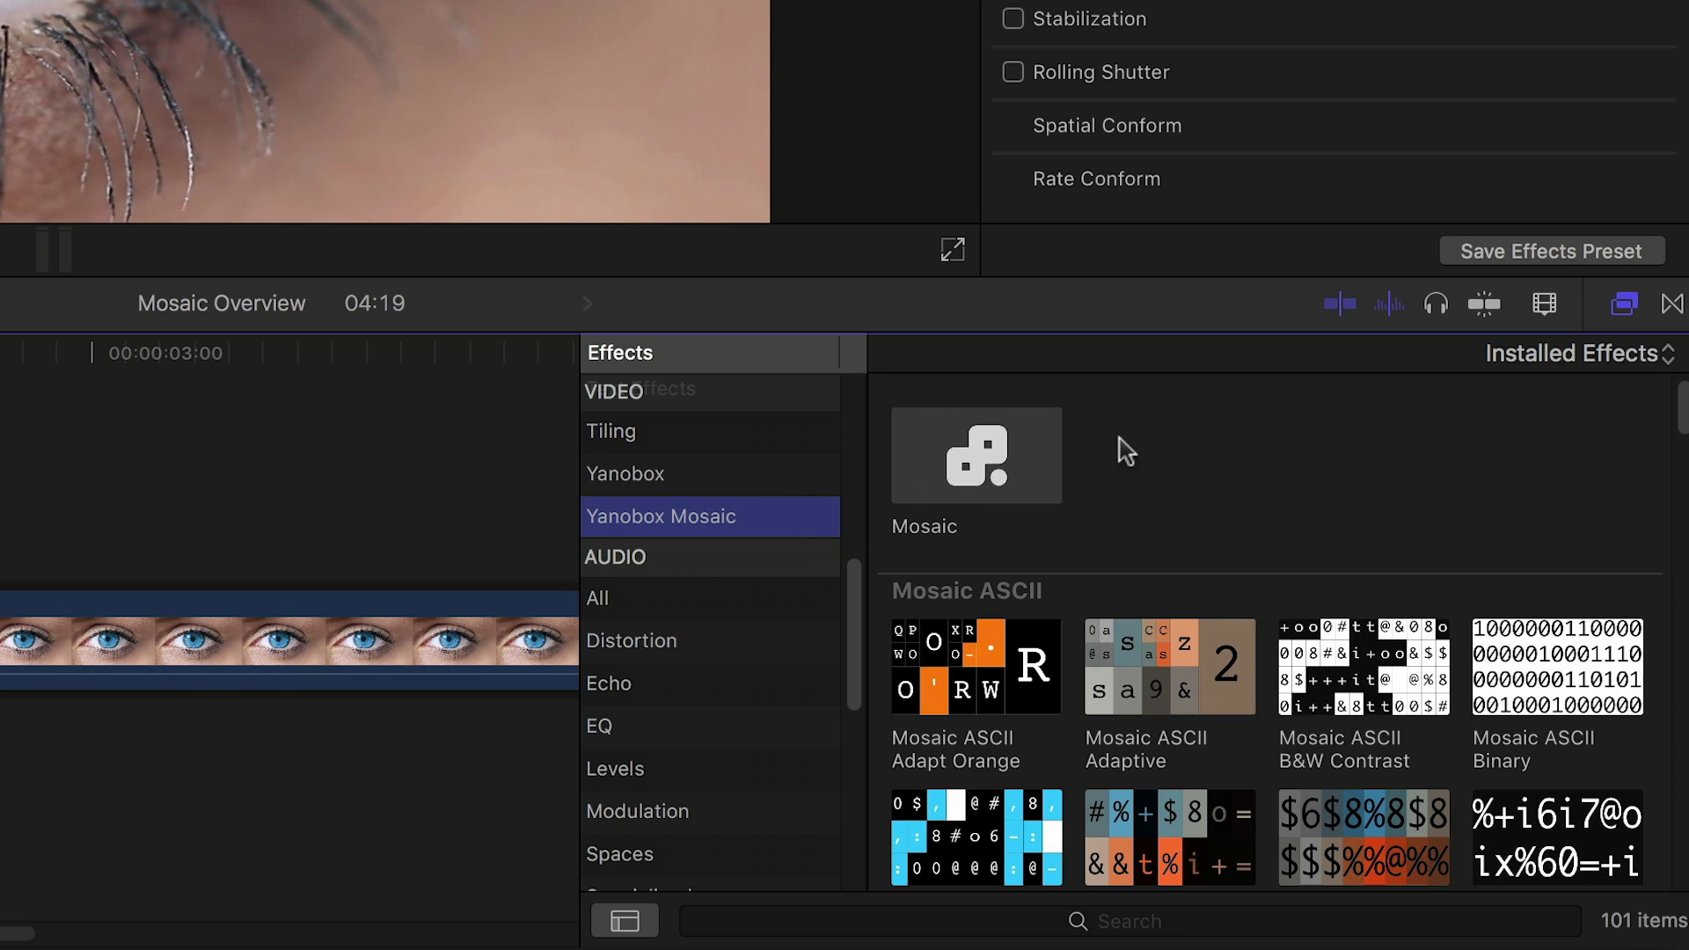
{"action": "left_click_drag", "start_coordinate": [1681, 424], "coordinate": [1683, 884]}
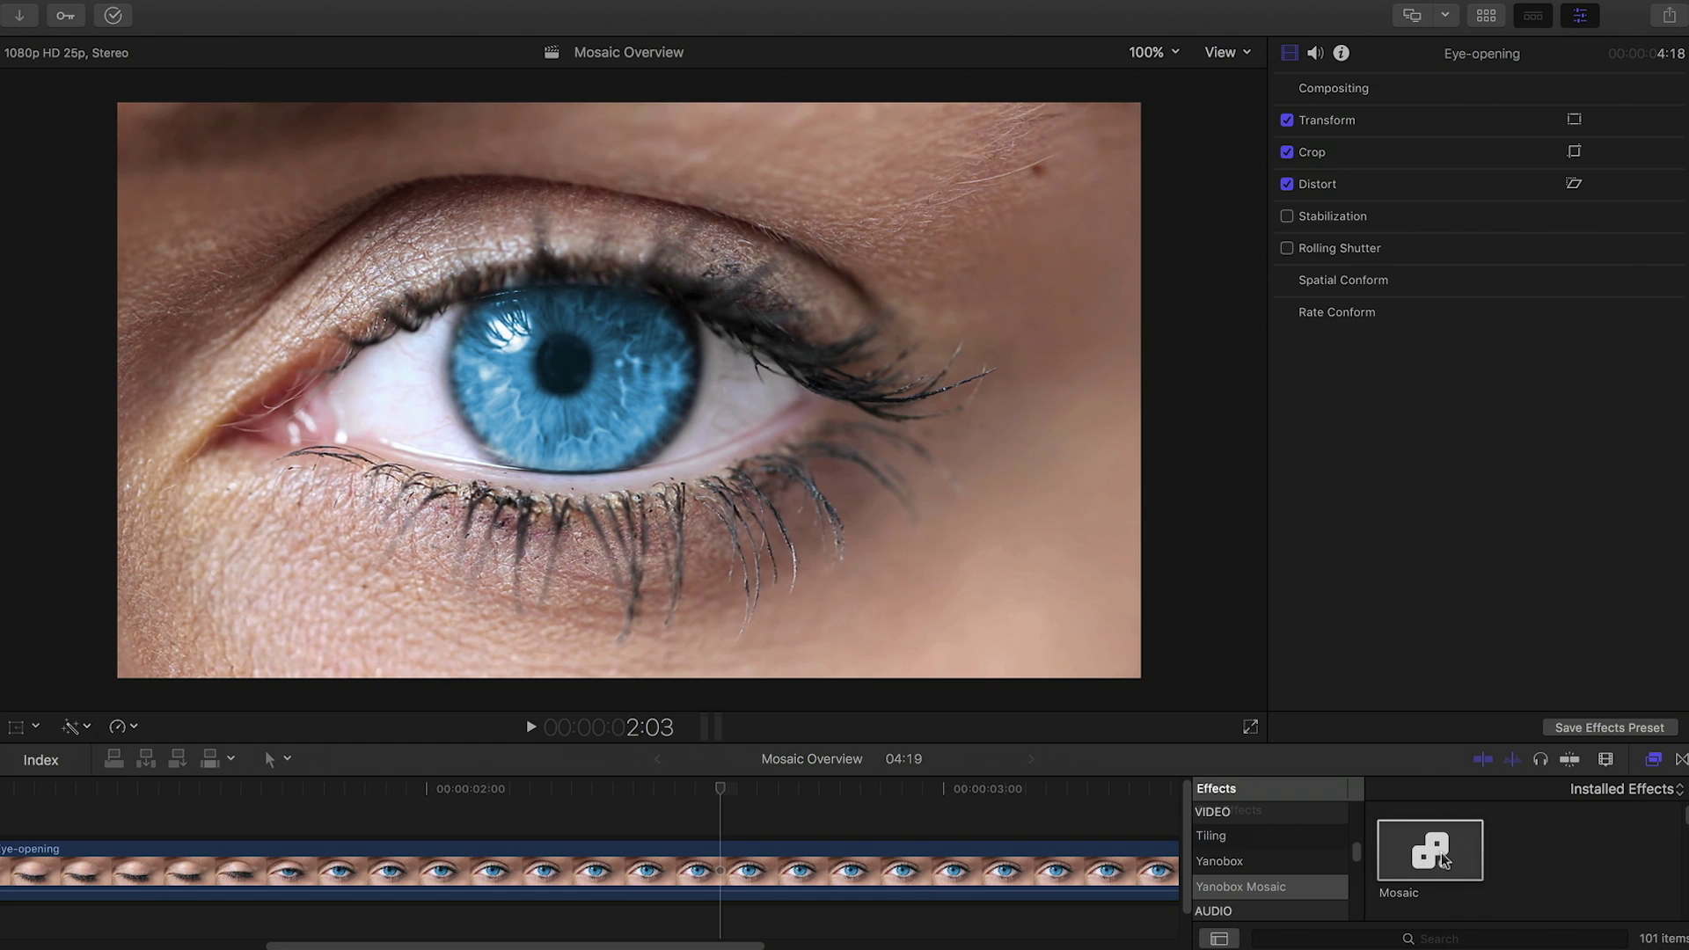
Step: Apply Mosaic to the eye clip and set its Material recipe to Technical Elements
{"action": "left_click_drag", "start_coordinate": [1064, 857], "coordinate": [713, 866]}
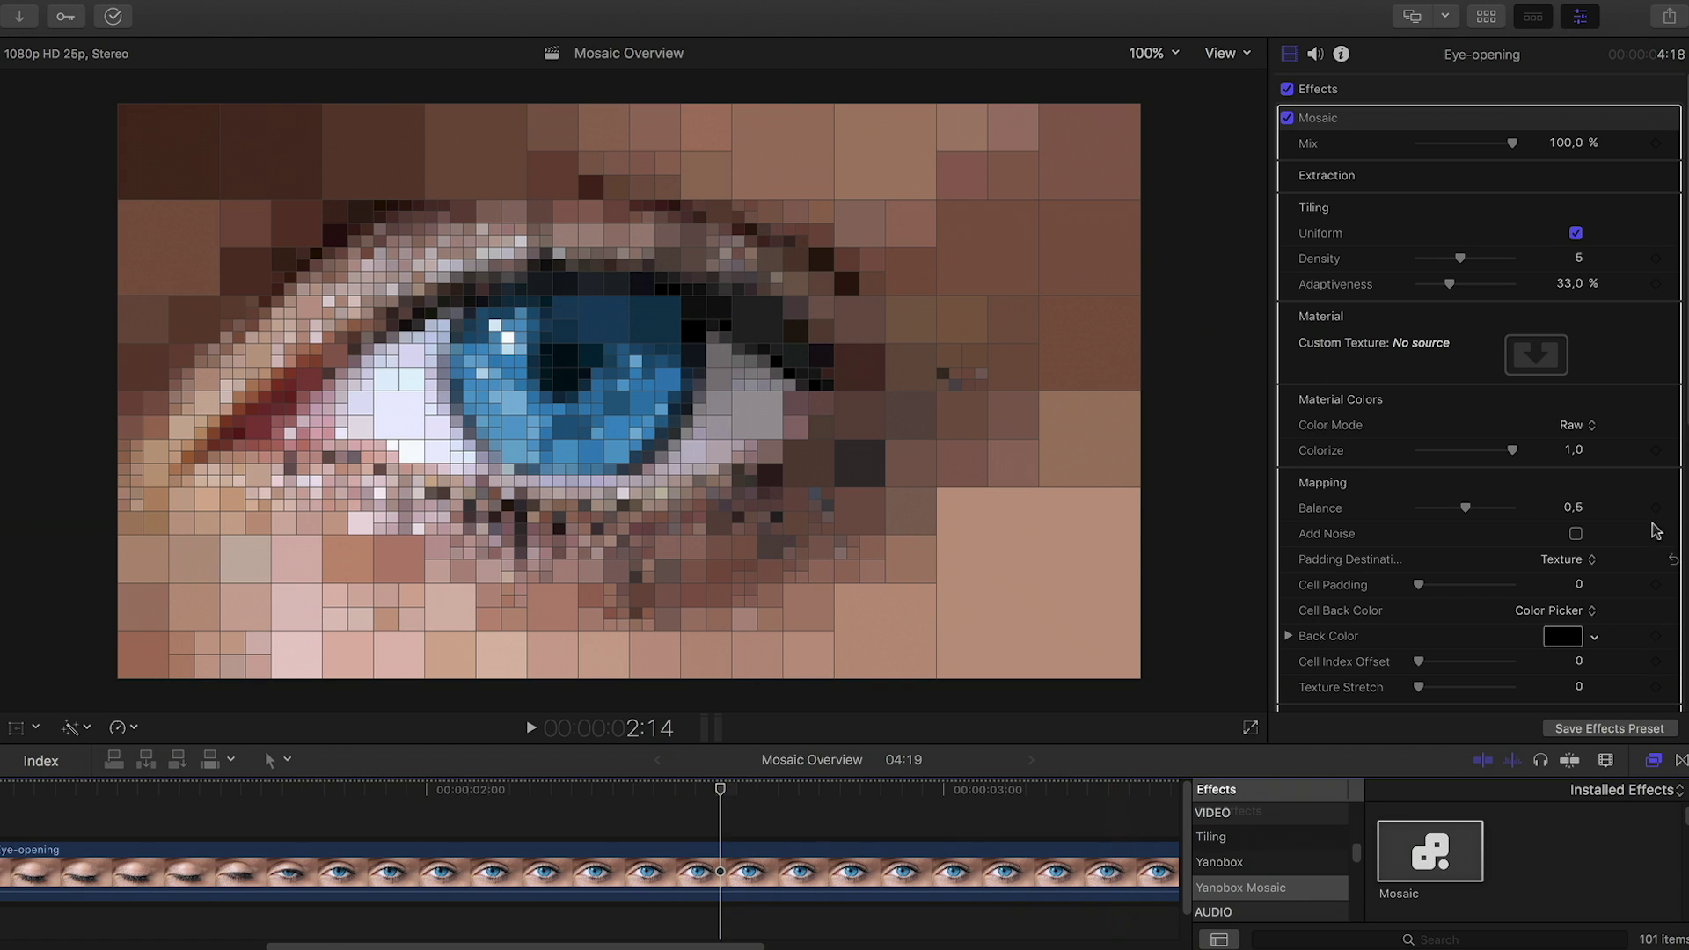
{"action": "left_click", "coordinate": [1643, 317]}
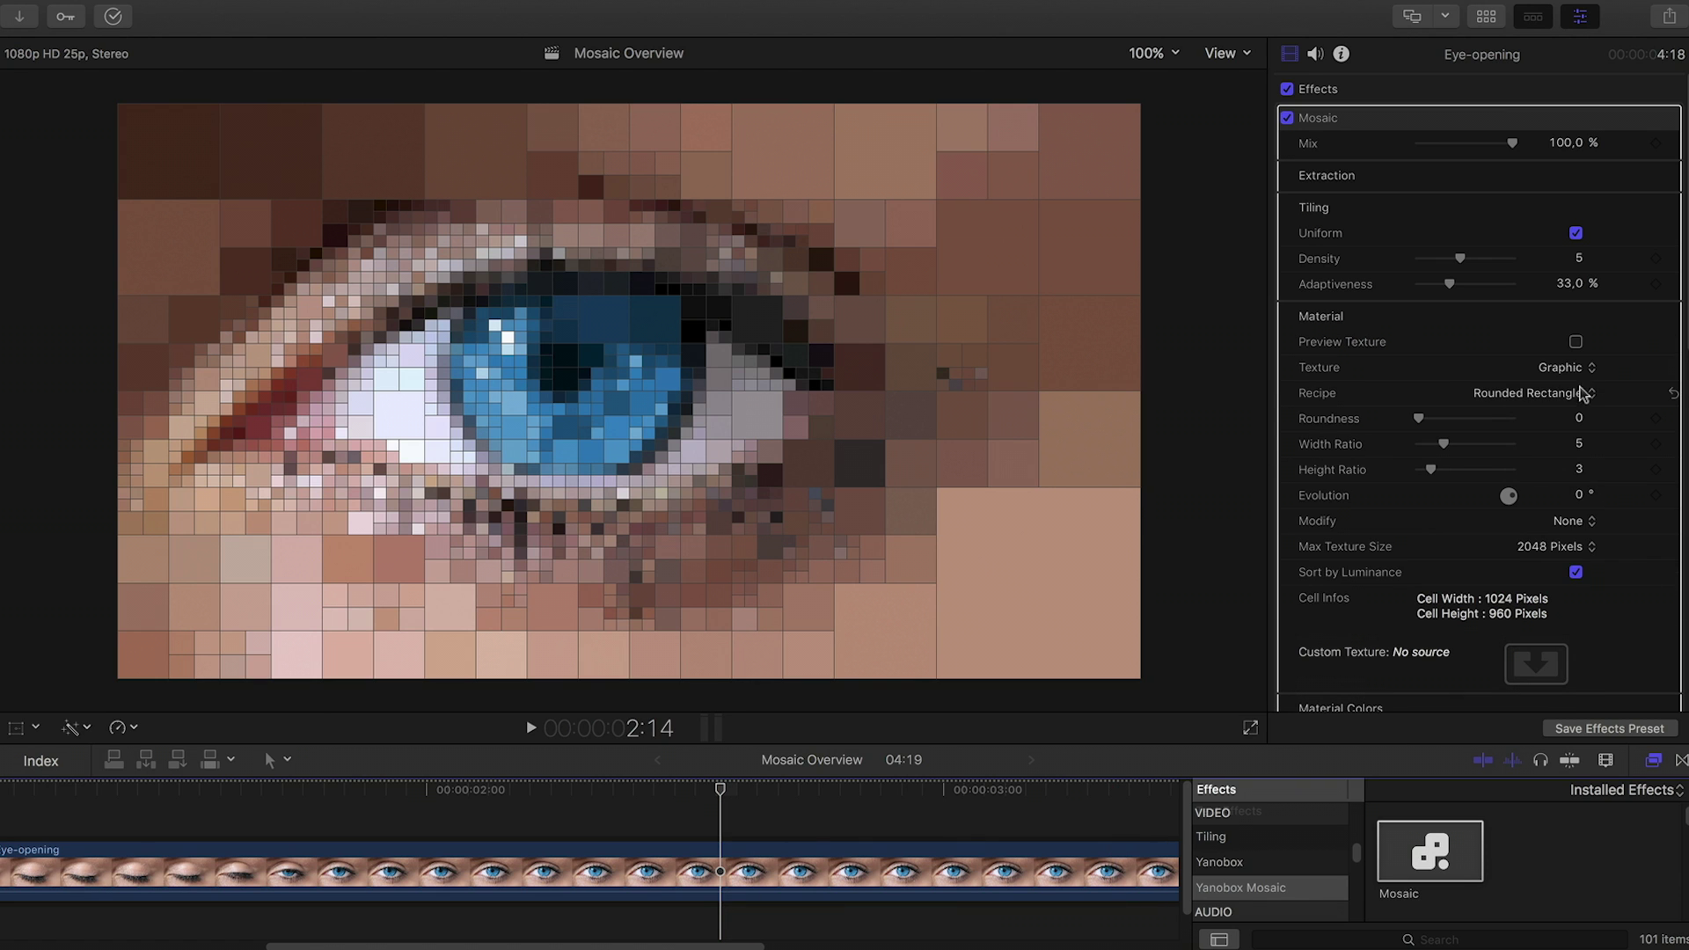
{"action": "left_click", "coordinate": [1554, 398]}
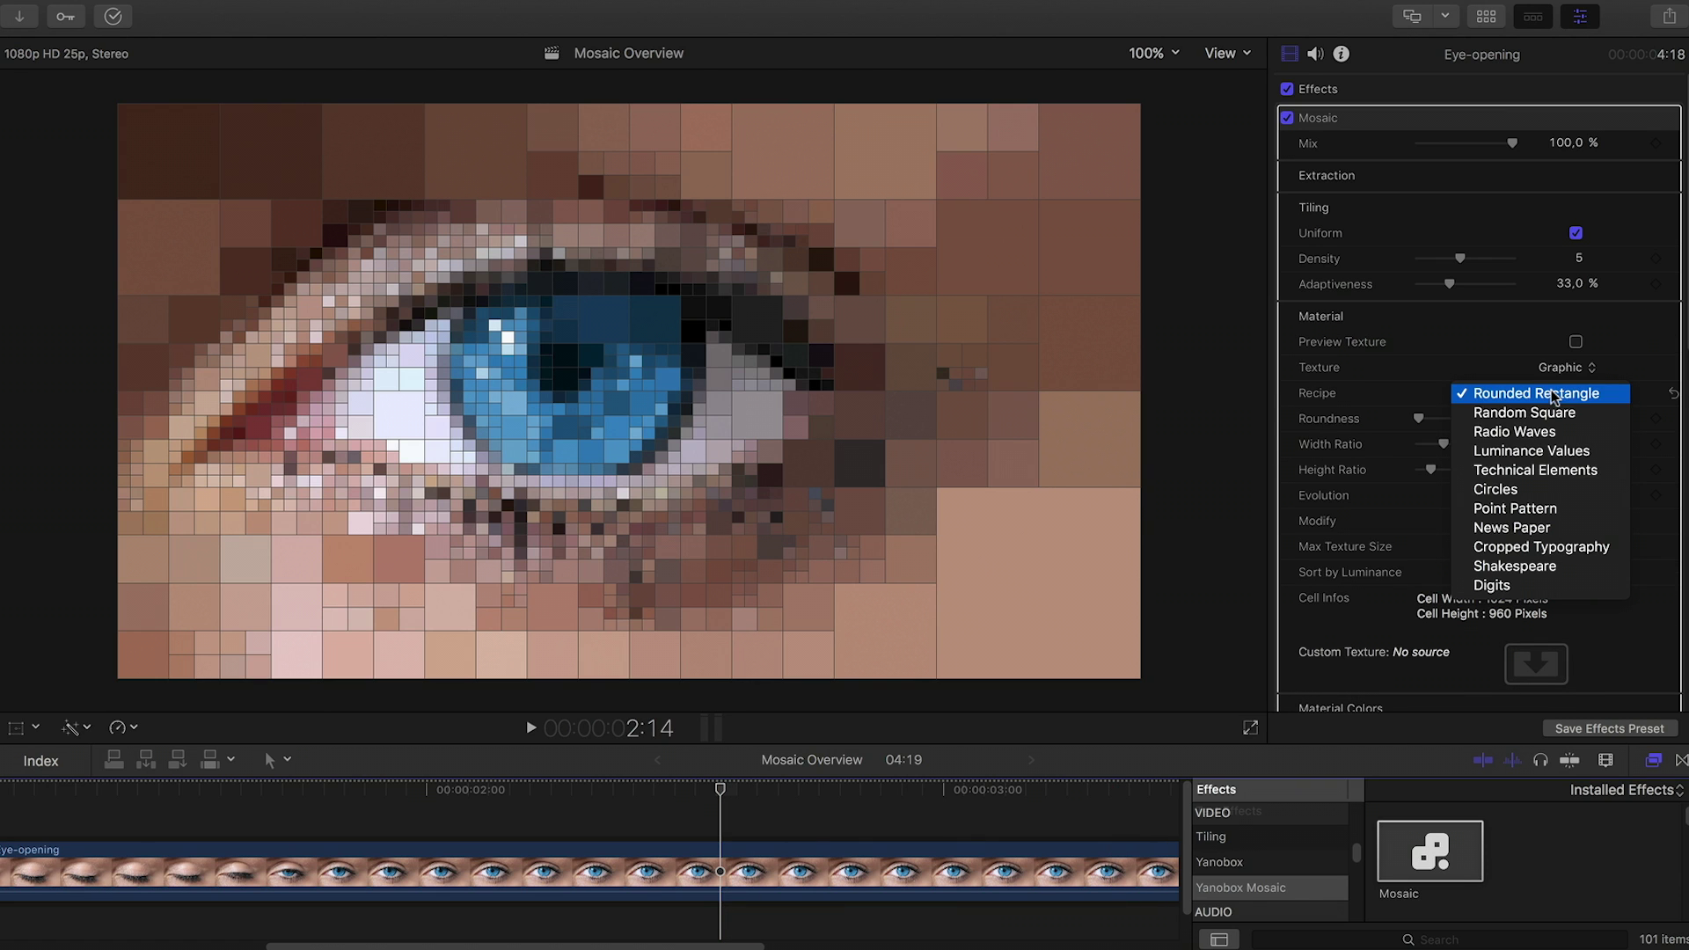
{"action": "left_click", "coordinate": [1554, 472]}
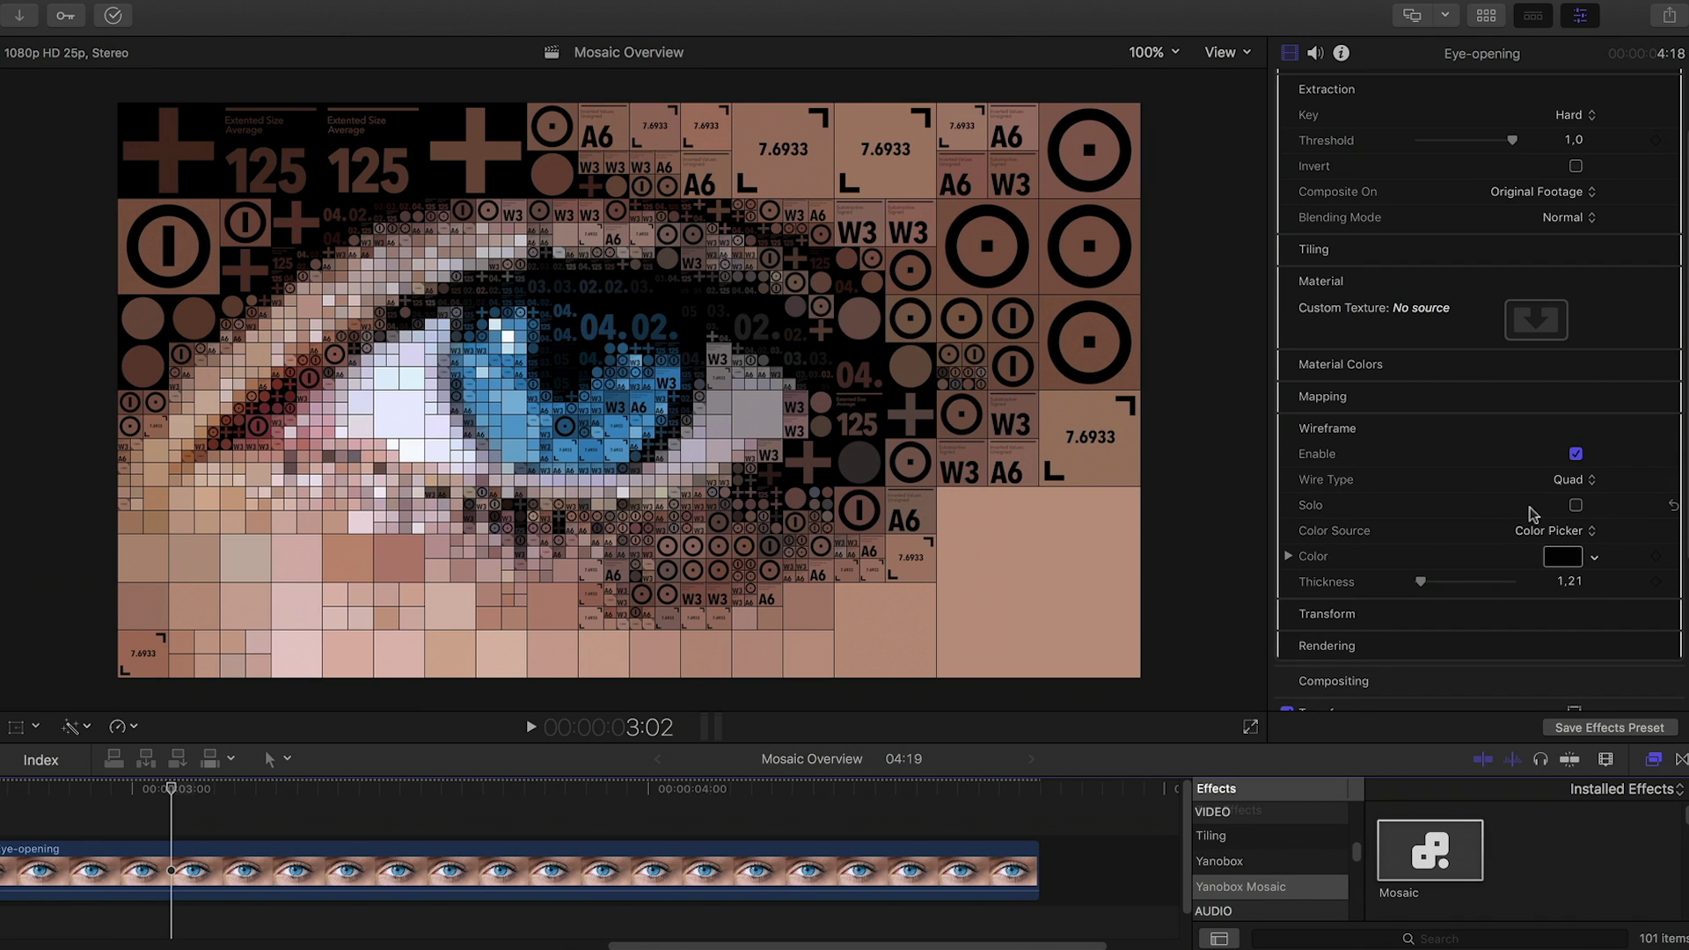
Step: Compare the wireframe Solo view and Composite On backgrounds against the full mosaic render
{"action": "left_click", "coordinate": [1576, 505]}
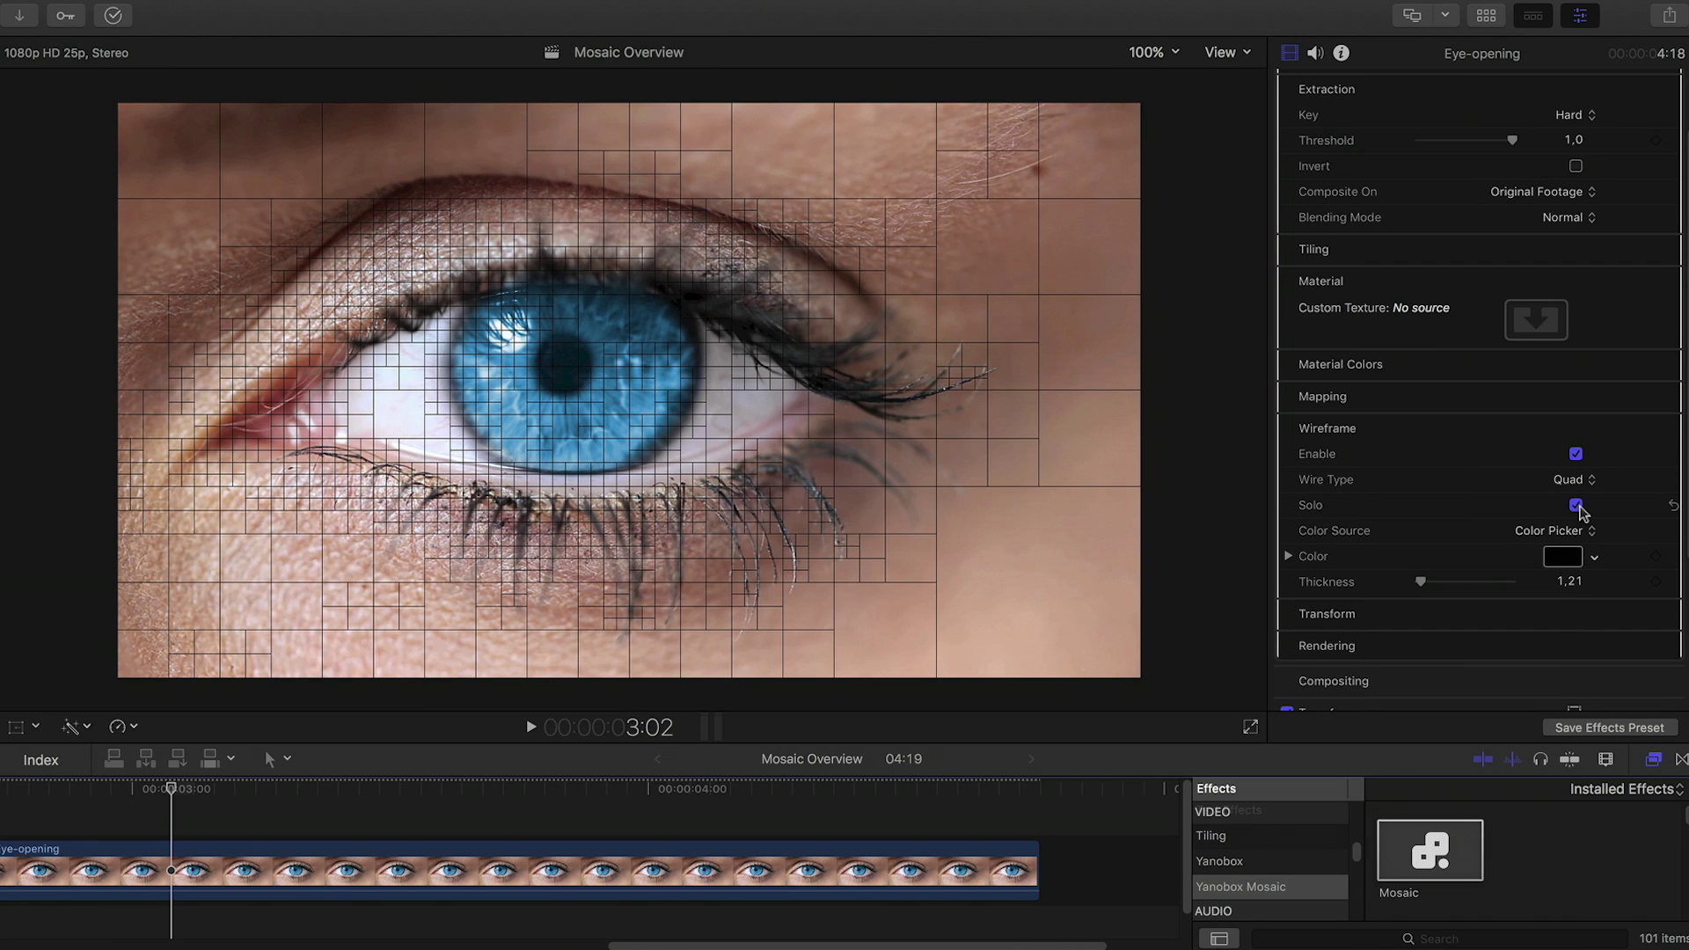
{"action": "left_click", "coordinate": [1576, 506]}
{"action": "left_click", "coordinate": [1576, 506]}
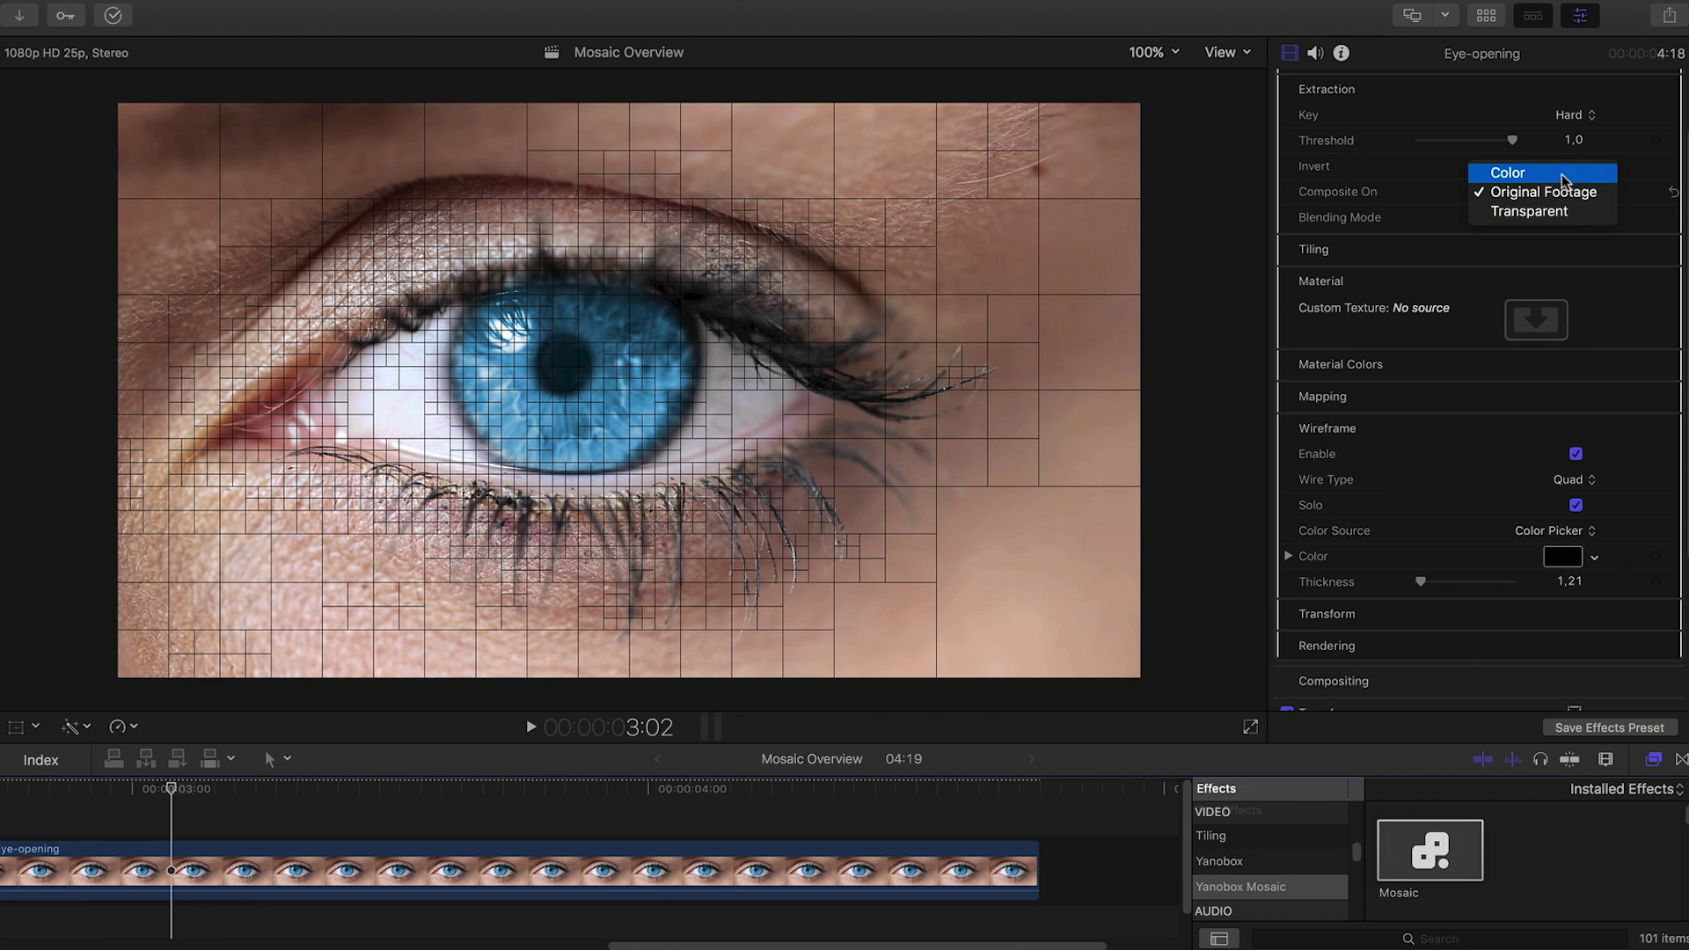
{"action": "left_click", "coordinate": [1562, 179]}
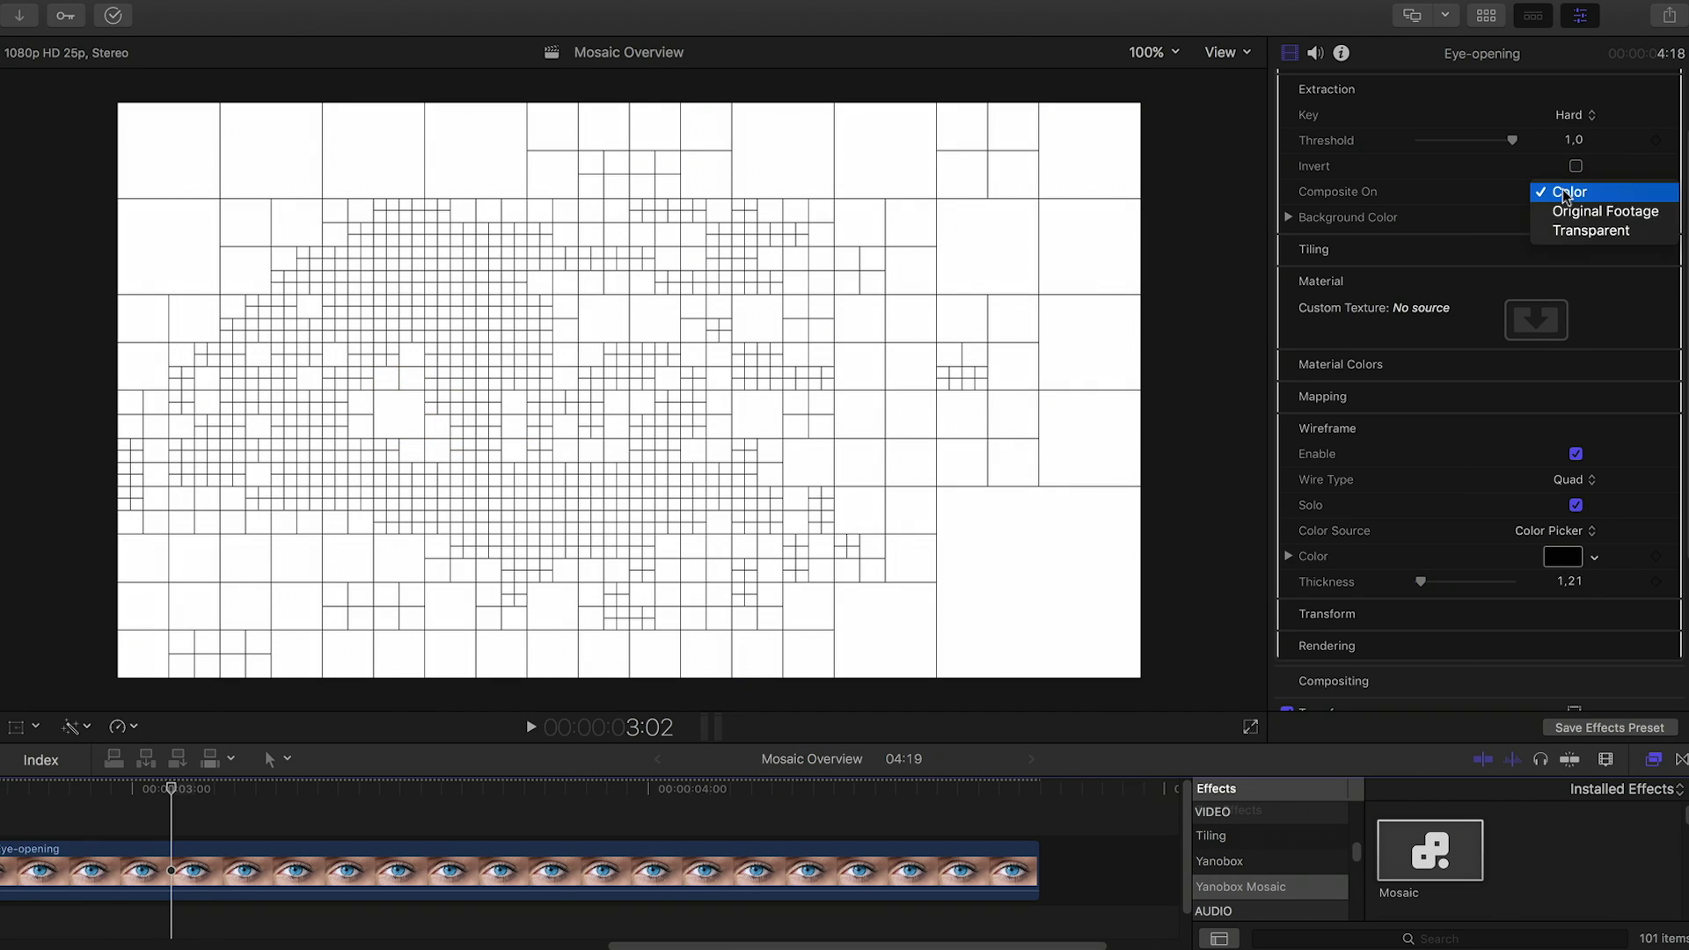
{"action": "left_click", "coordinate": [1565, 212]}
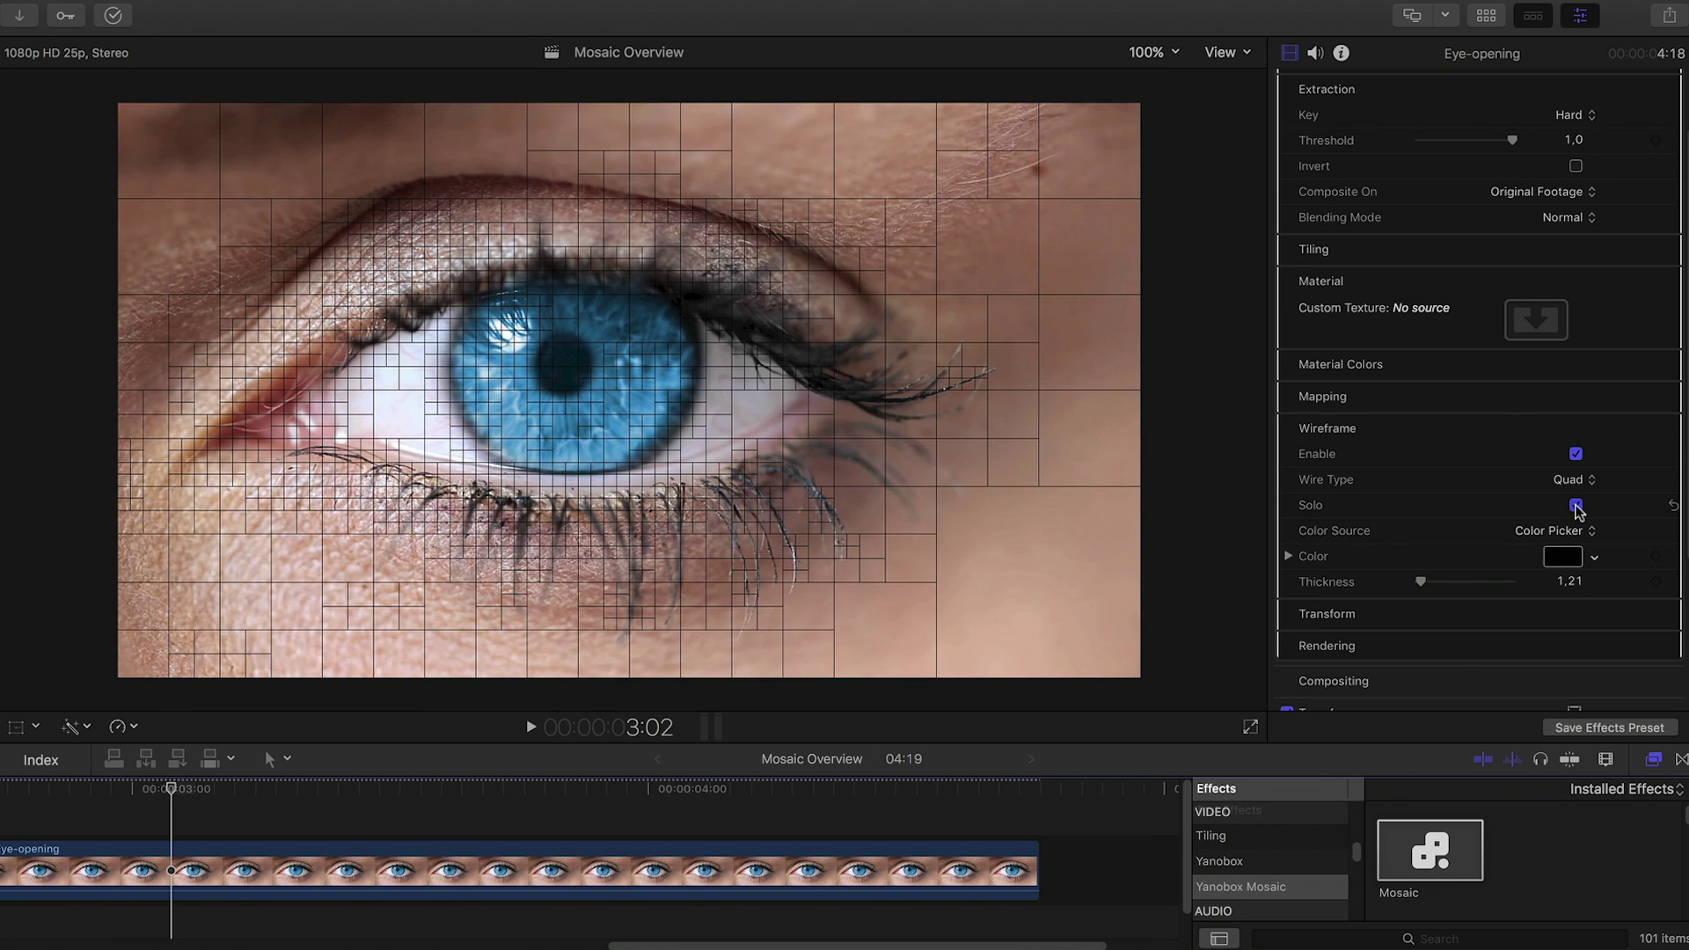
{"action": "left_click", "coordinate": [1576, 505]}
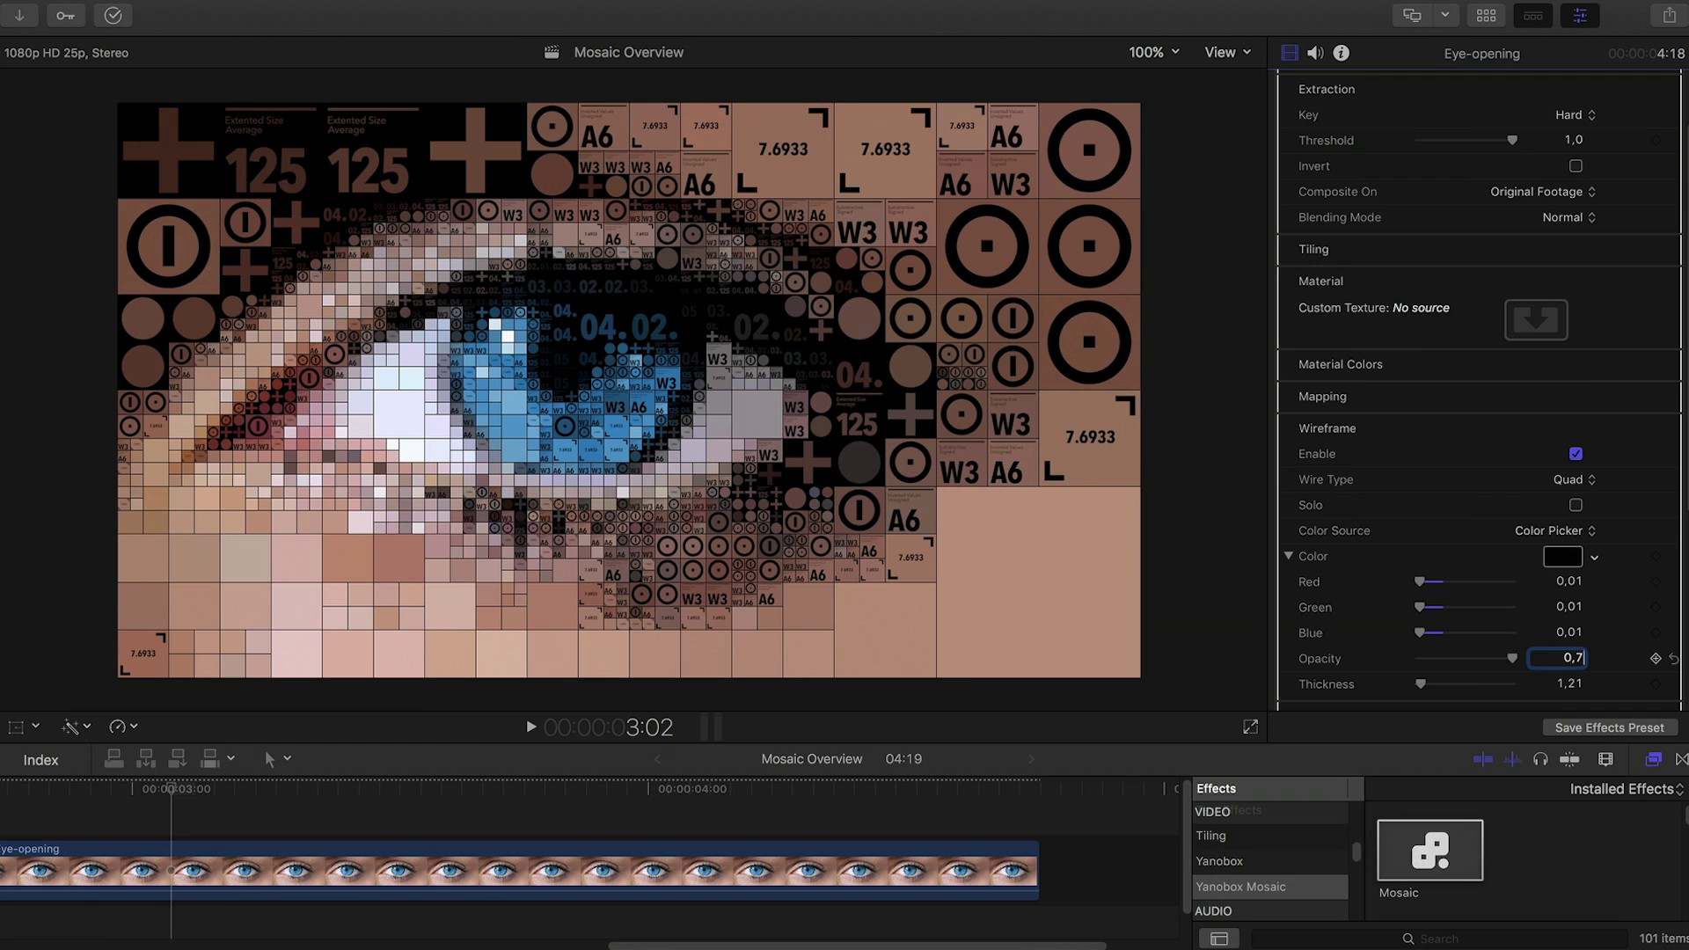
Step: Set the wireframe opacity to 0,7 and collapse the Wireframe section
{"action": "left_click", "coordinate": [1574, 658]}
{"action": "type", "text": "0,7"}
{"action": "key", "text": "Return"}
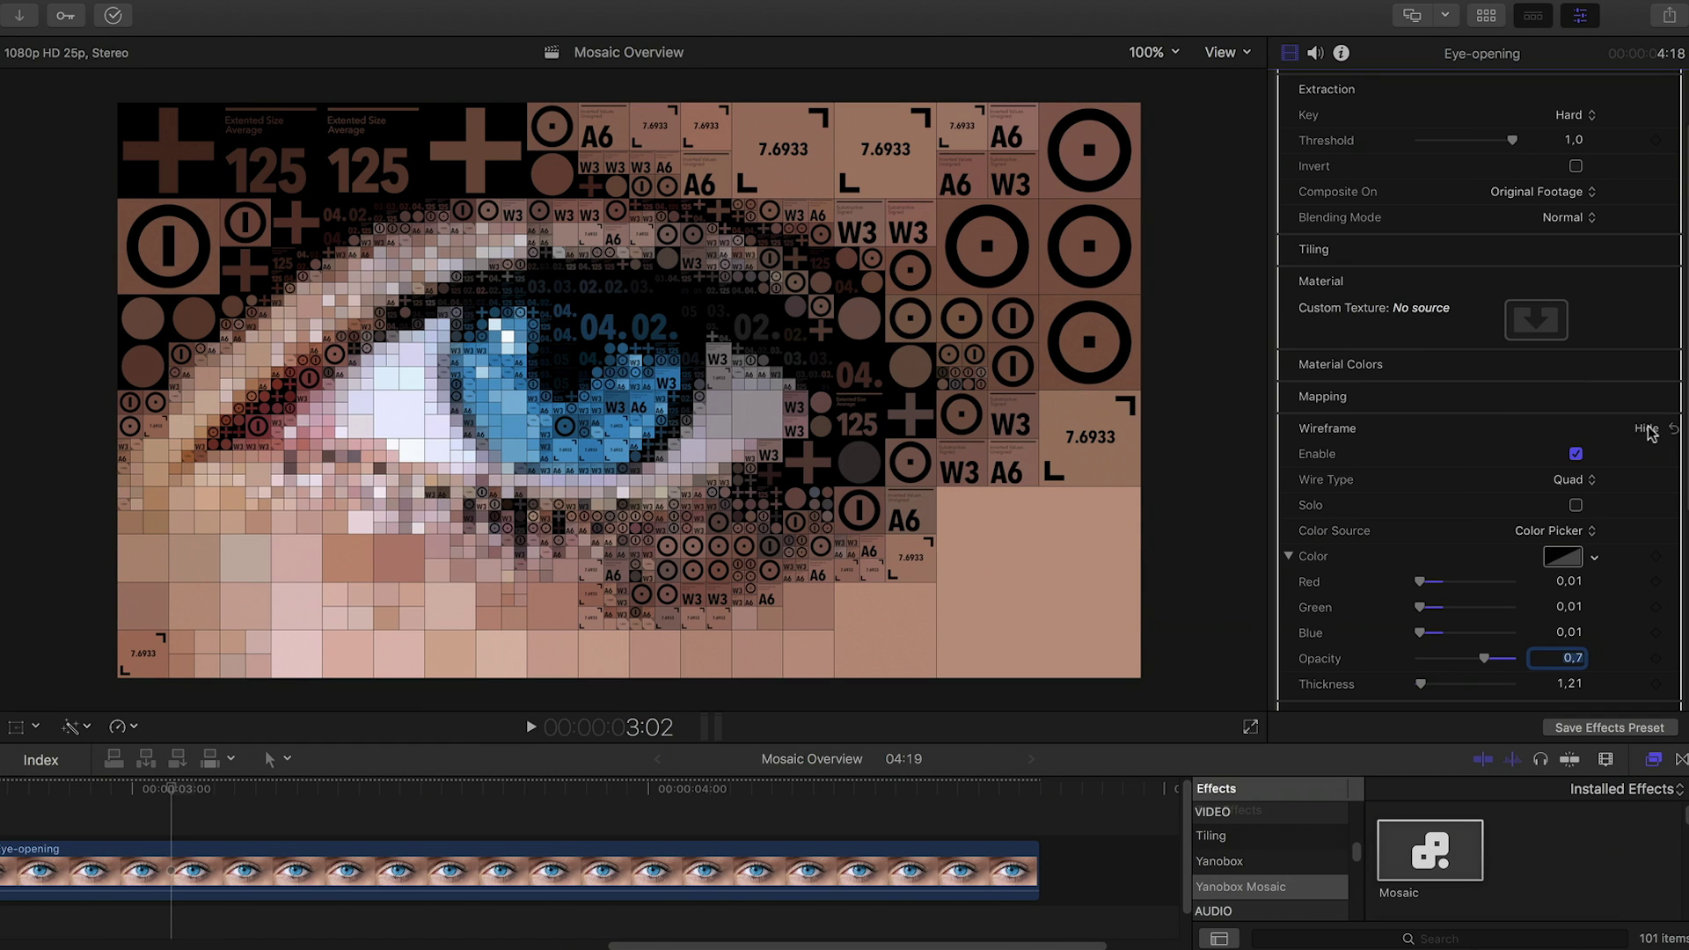
{"action": "left_click", "coordinate": [1646, 429]}
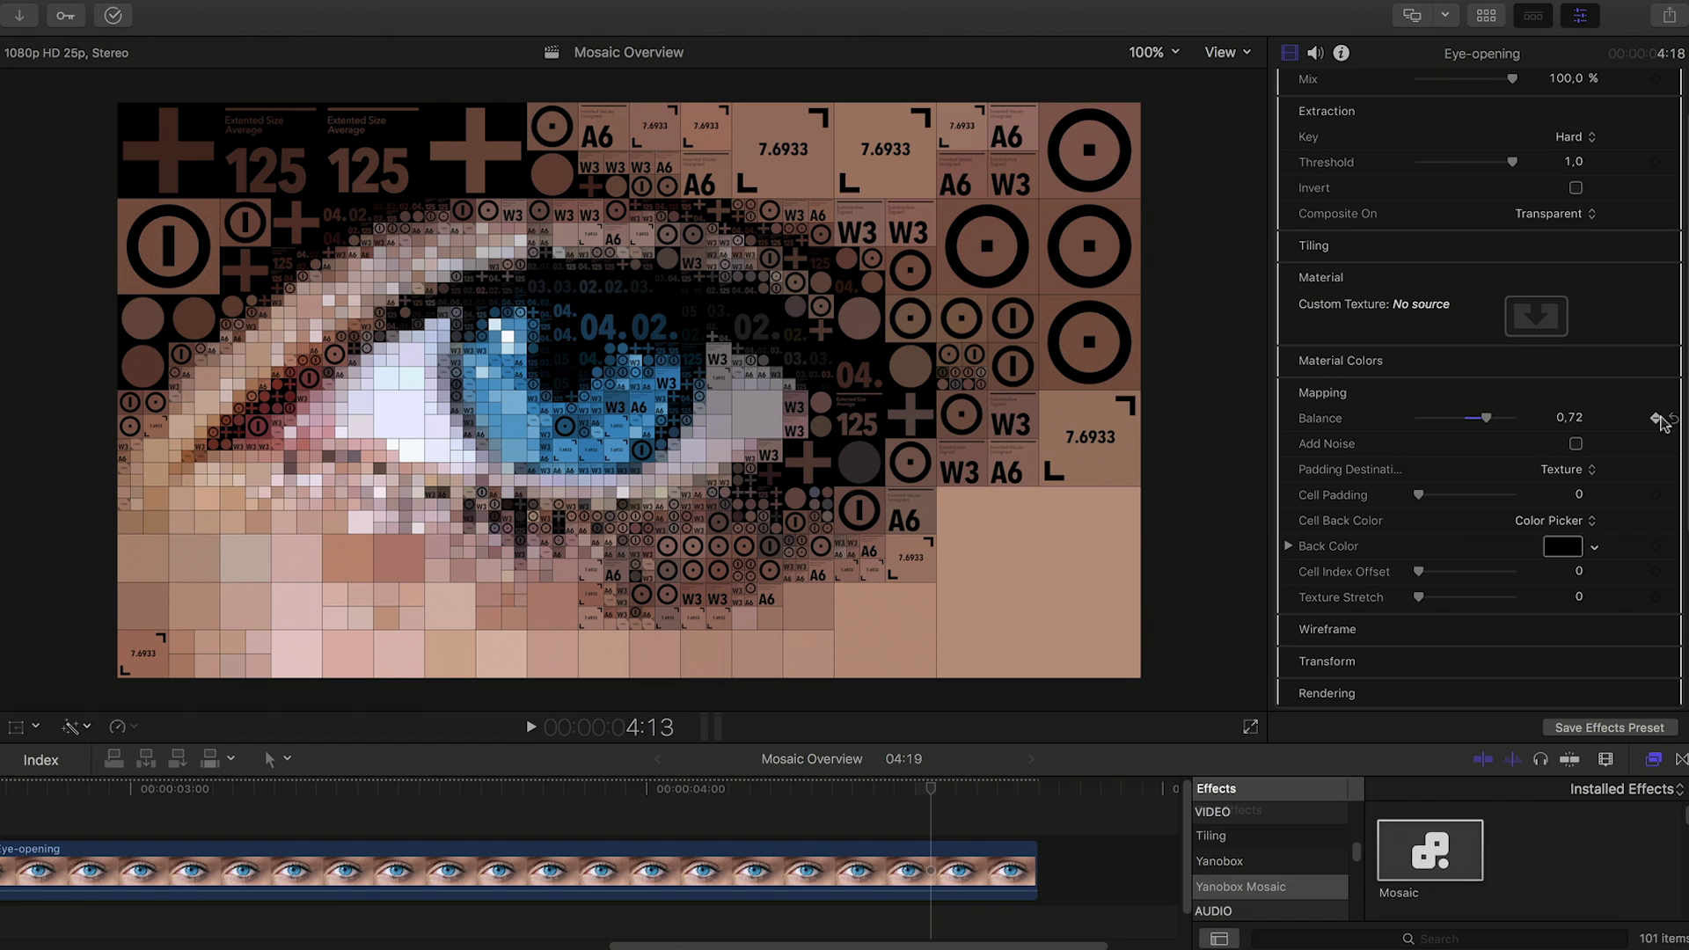
Step: Adjust a Transform value to tilt the mosaic in 3D, then show the Rendering settings
{"action": "scroll", "coordinate": [1659, 666], "scroll_direction": "down", "scroll_amount": 5}
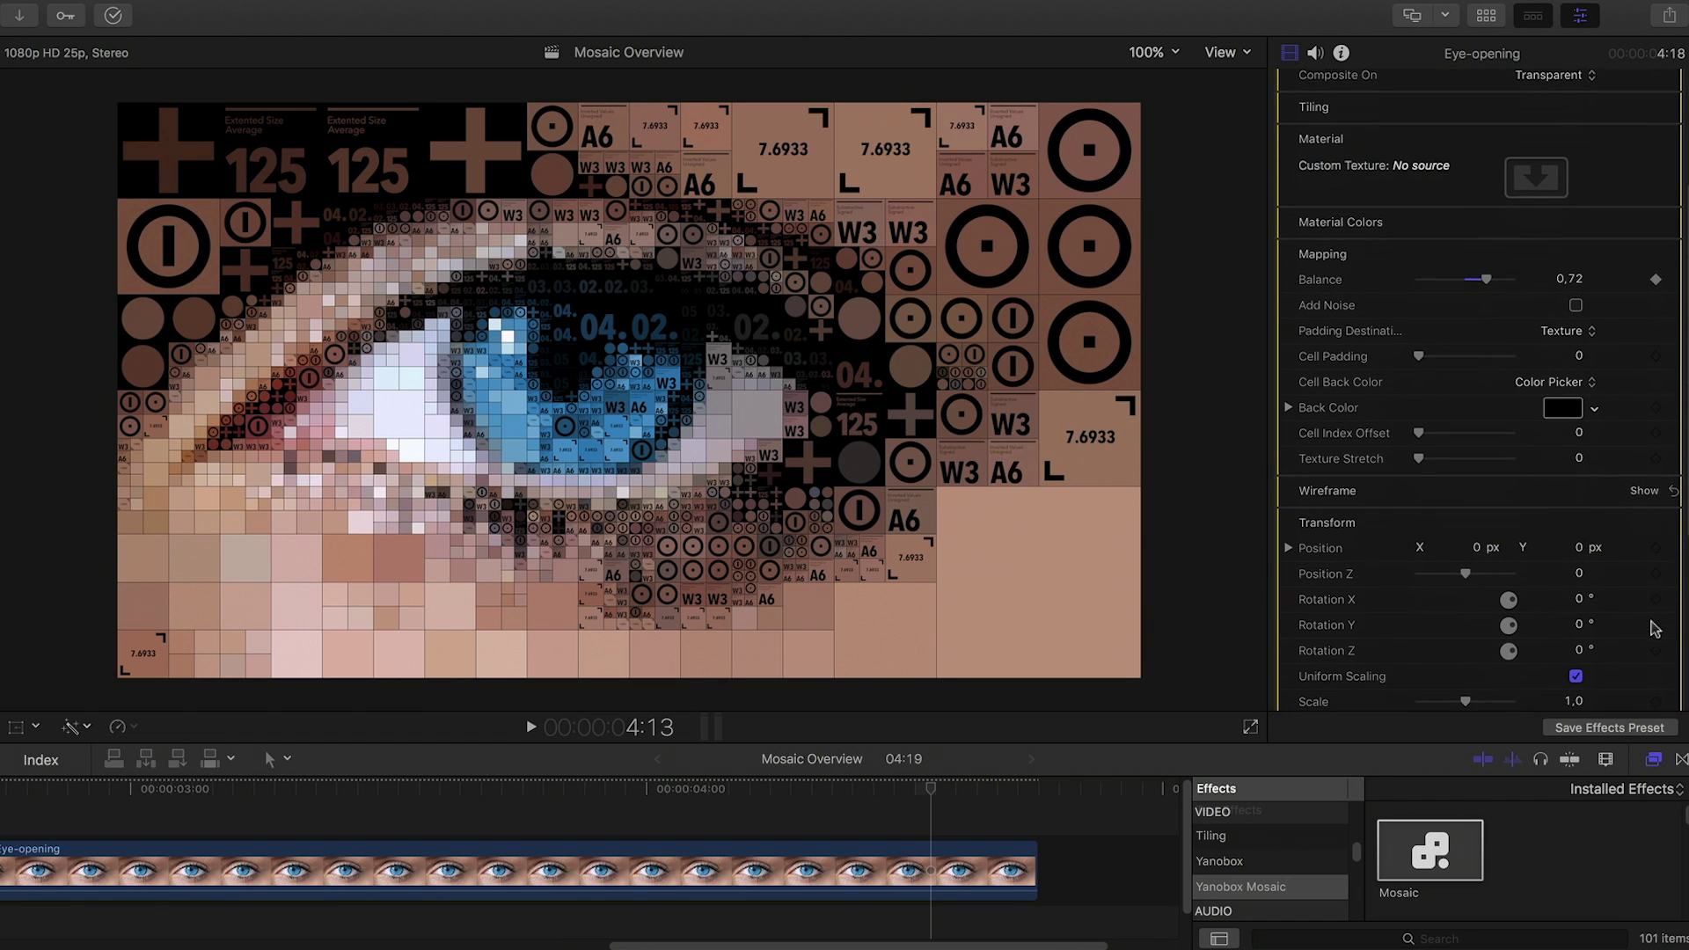
{"action": "left_click_drag", "start_coordinate": [1574, 588], "coordinate": [1581, 628]}
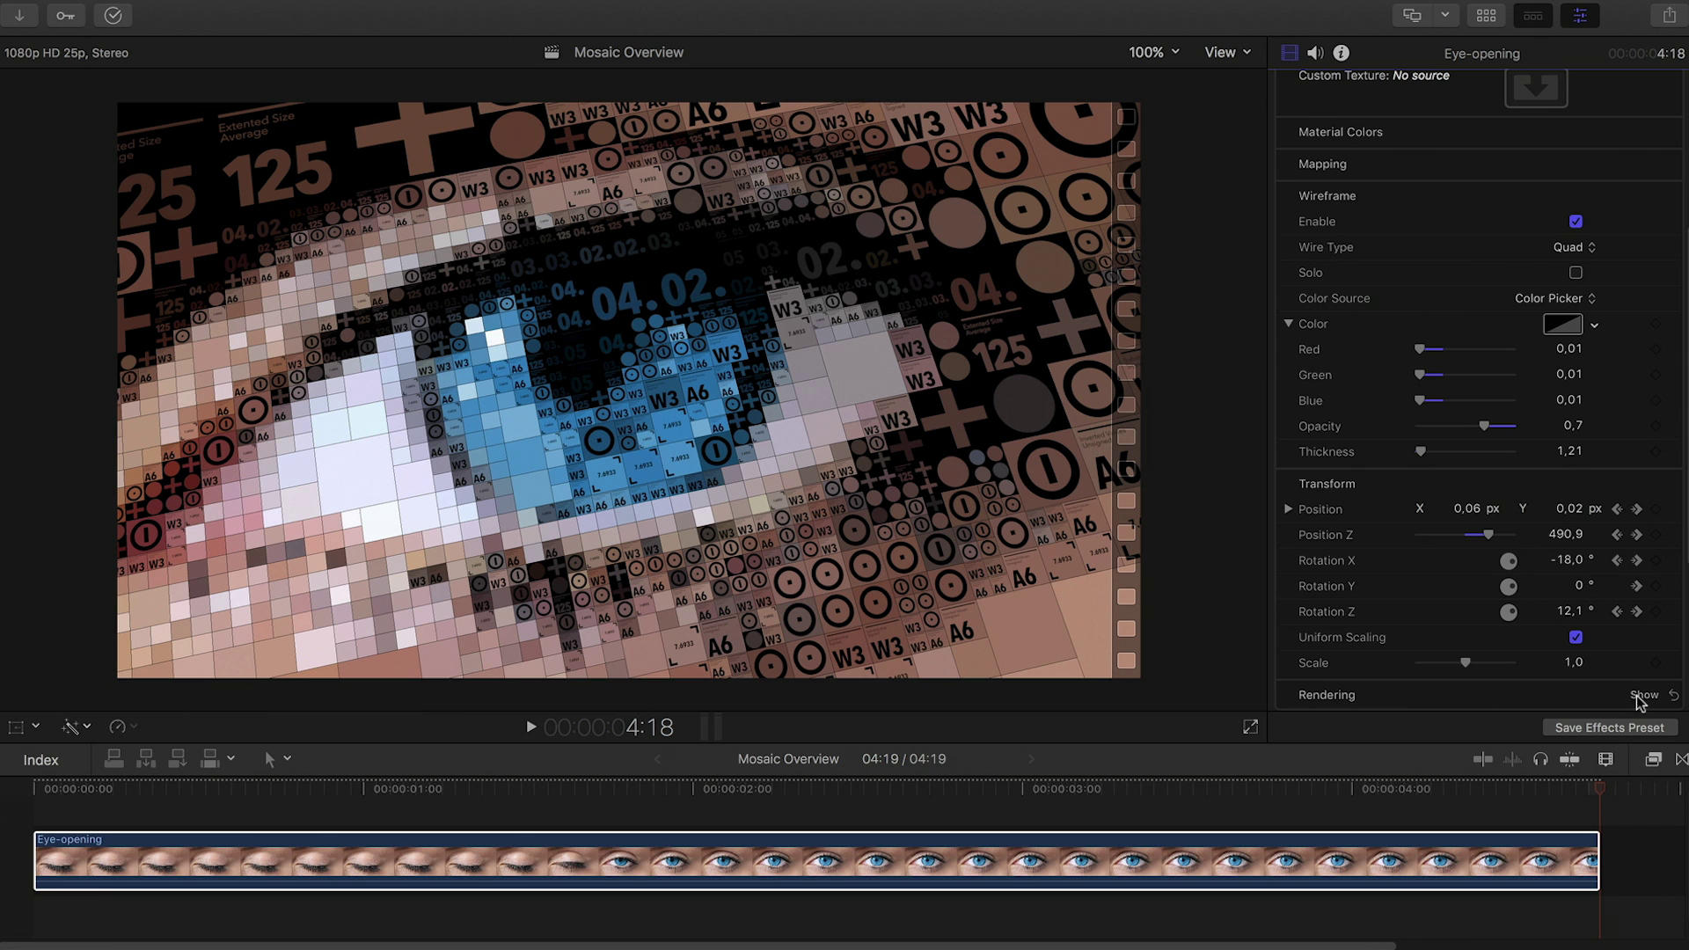
{"action": "left_click", "coordinate": [1642, 695]}
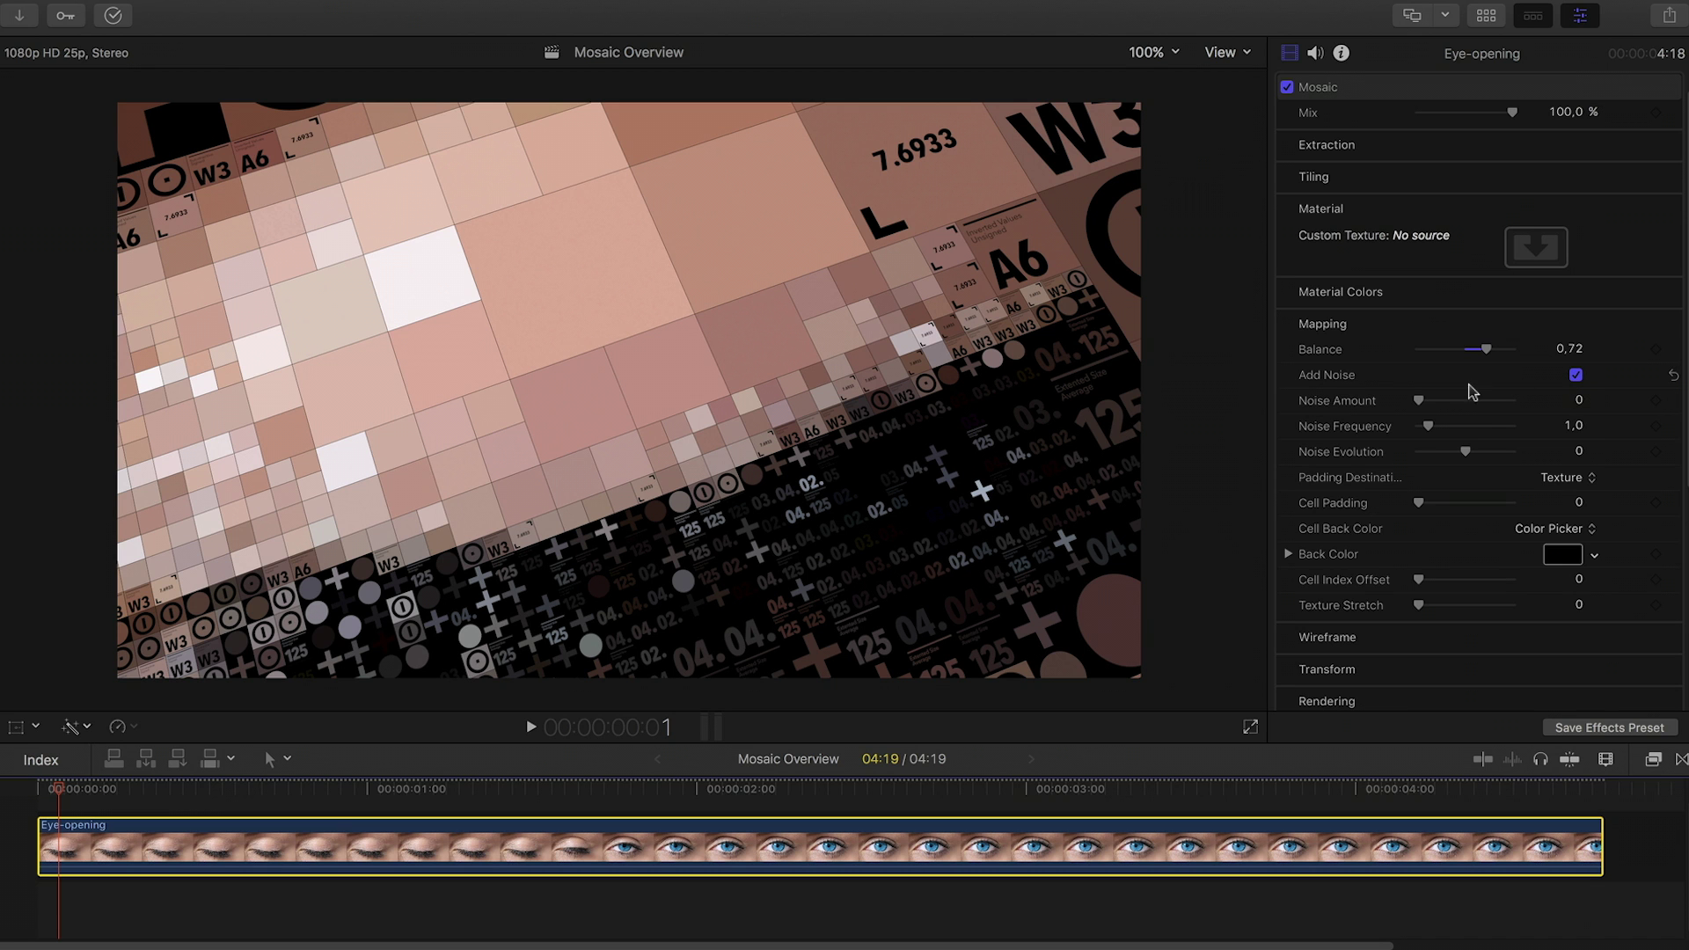
Step: At the clip start, set noise amount 0.88, frequency 14 and evolution -9
{"action": "left_click_drag", "start_coordinate": [1420, 401], "coordinate": [1502, 404]}
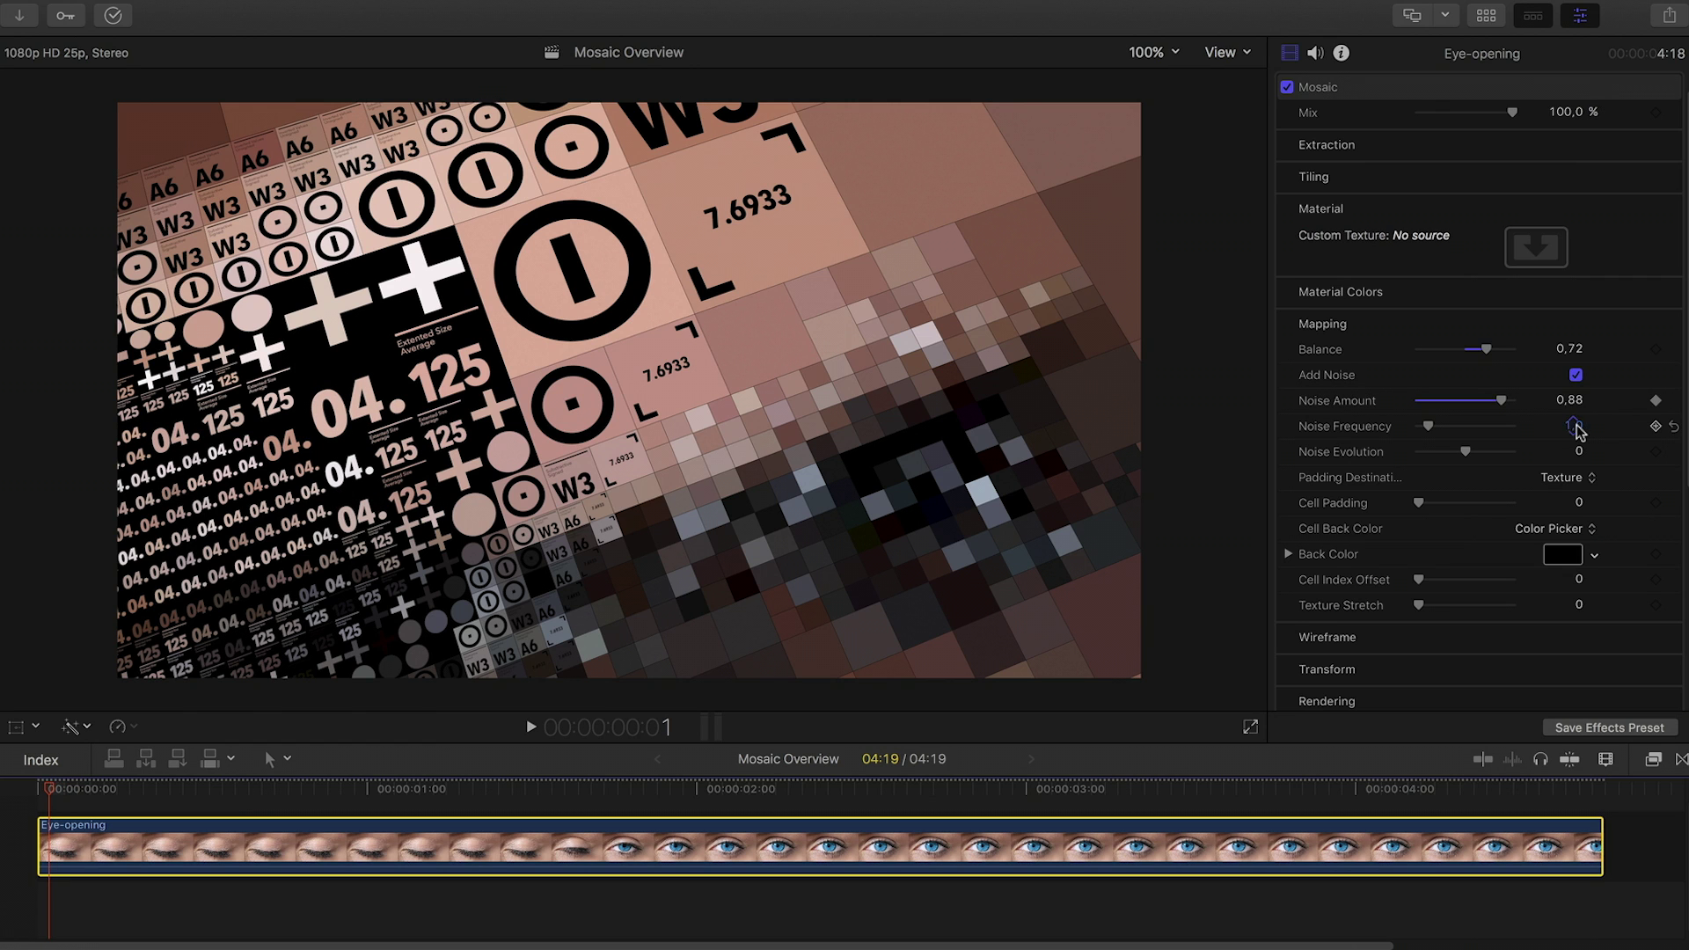
{"action": "key", "text": "Return"}
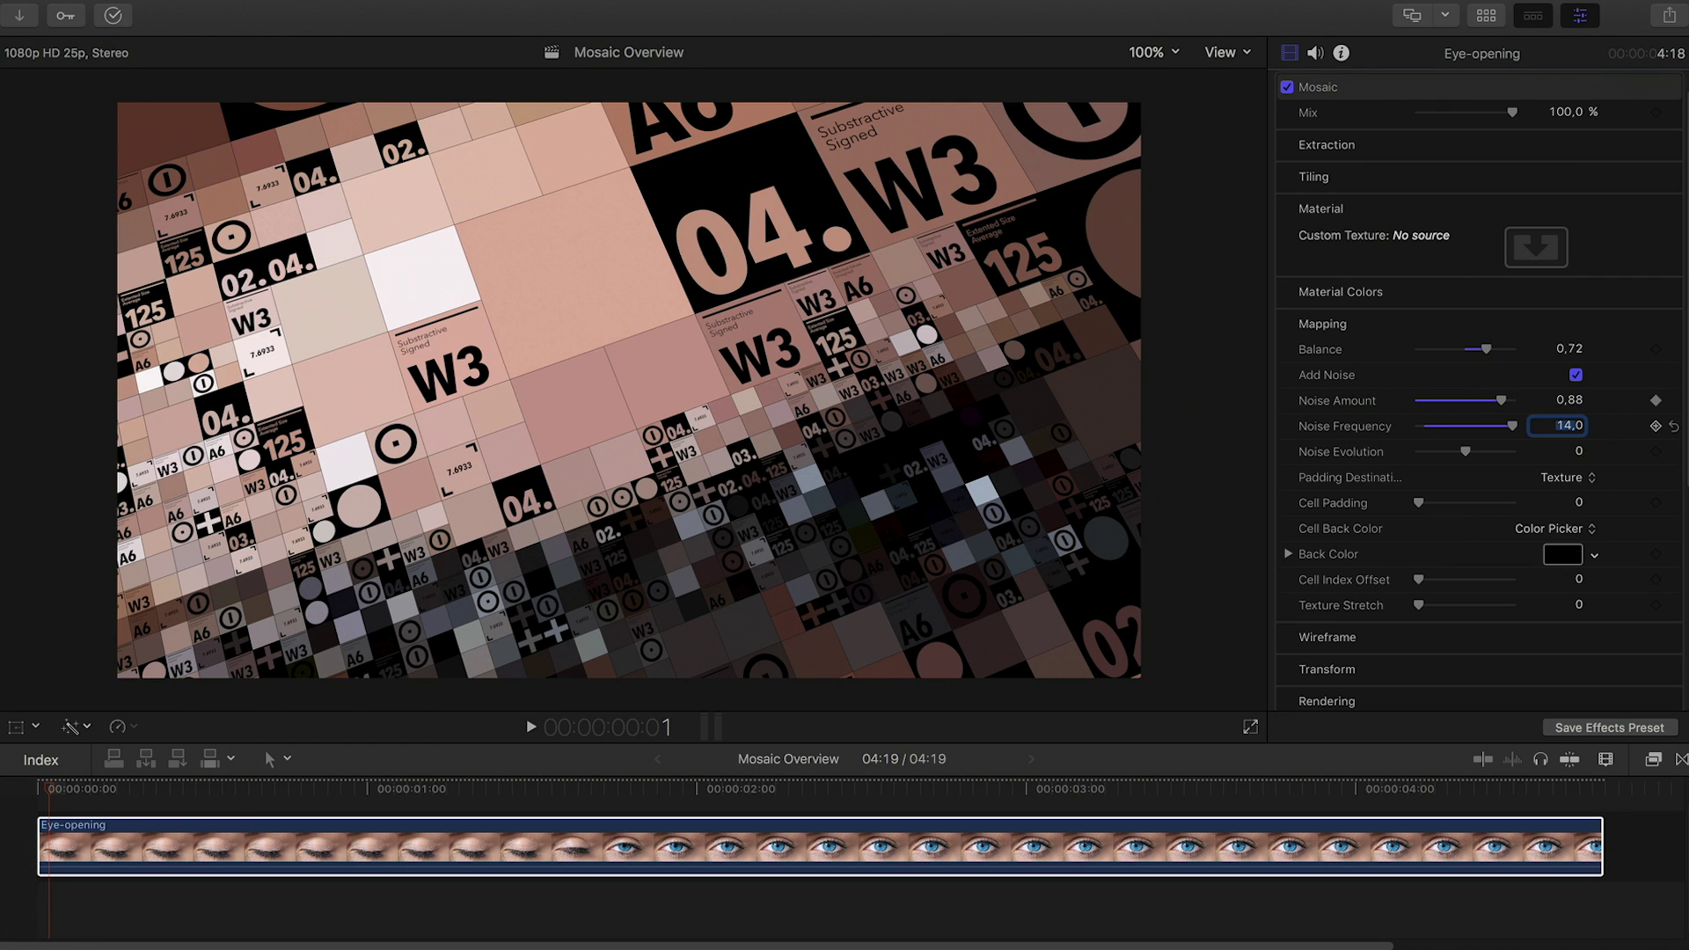
{"action": "left_click_drag", "start_coordinate": [1466, 452], "coordinate": [1424, 455]}
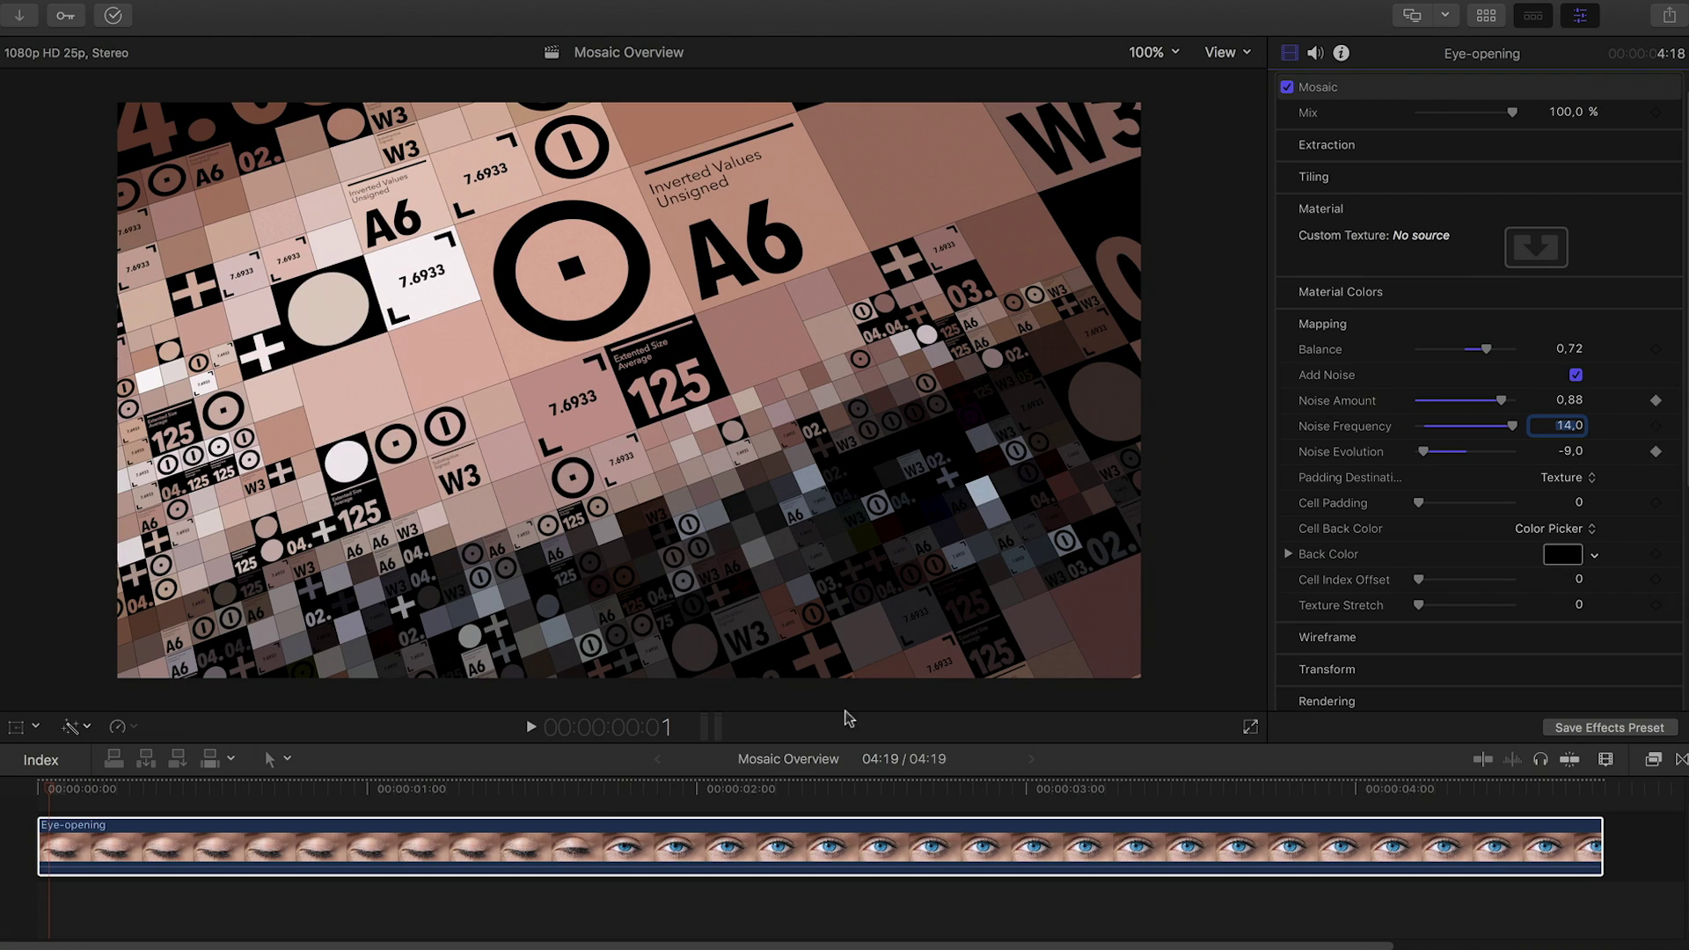
Step: Near the clip end set noise evolution and amount to 0, then lower threshold to 0.13 at the start
{"action": "left_click_drag", "start_coordinate": [175, 792], "coordinate": [1557, 808]}
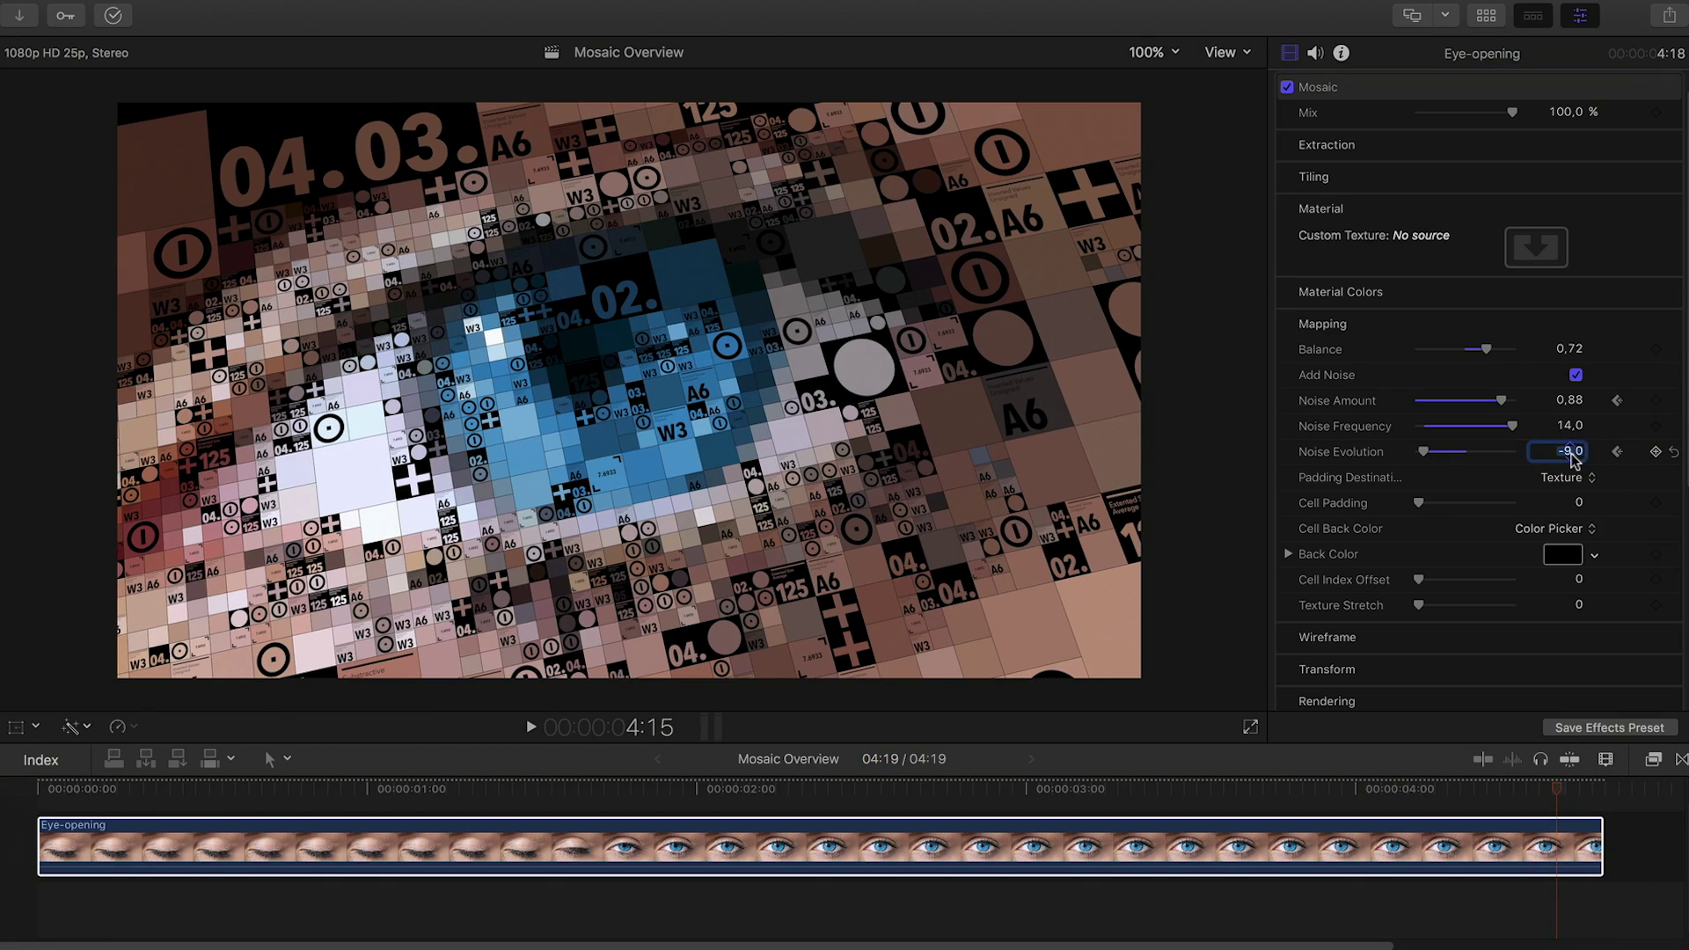
{"action": "type", "text": "0"}
{"action": "key", "text": "Return"}
{"action": "left_click_drag", "start_coordinate": [1504, 403], "coordinate": [1398, 407]}
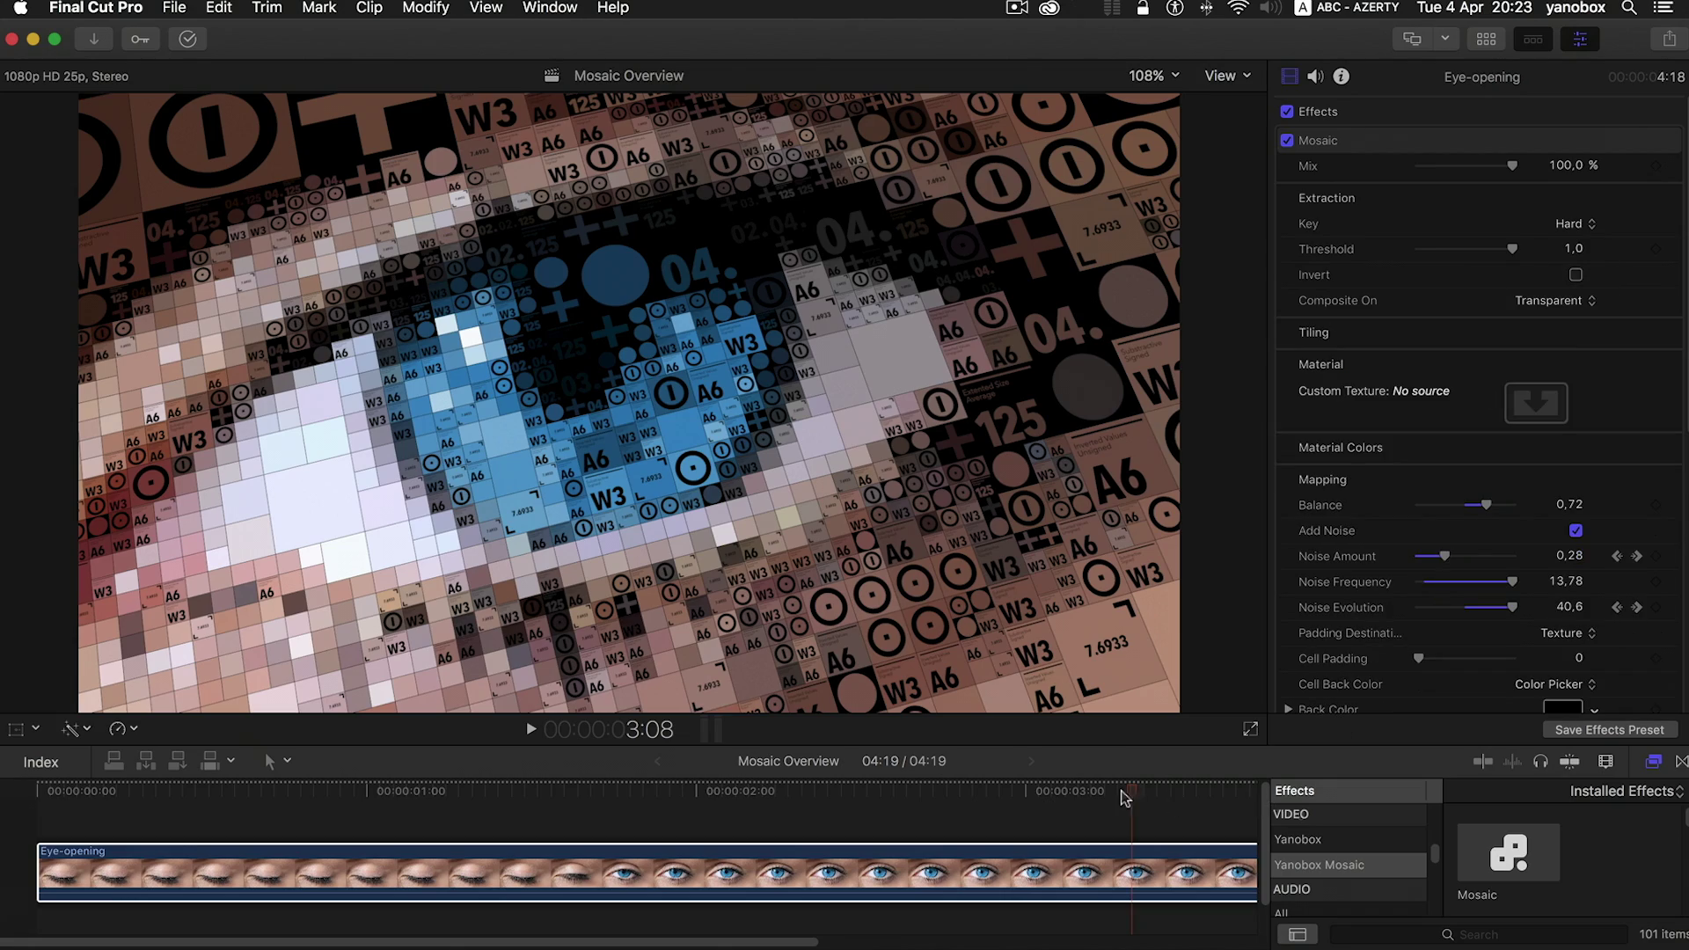
{"action": "left_click_drag", "start_coordinate": [1123, 797], "coordinate": [22, 796]}
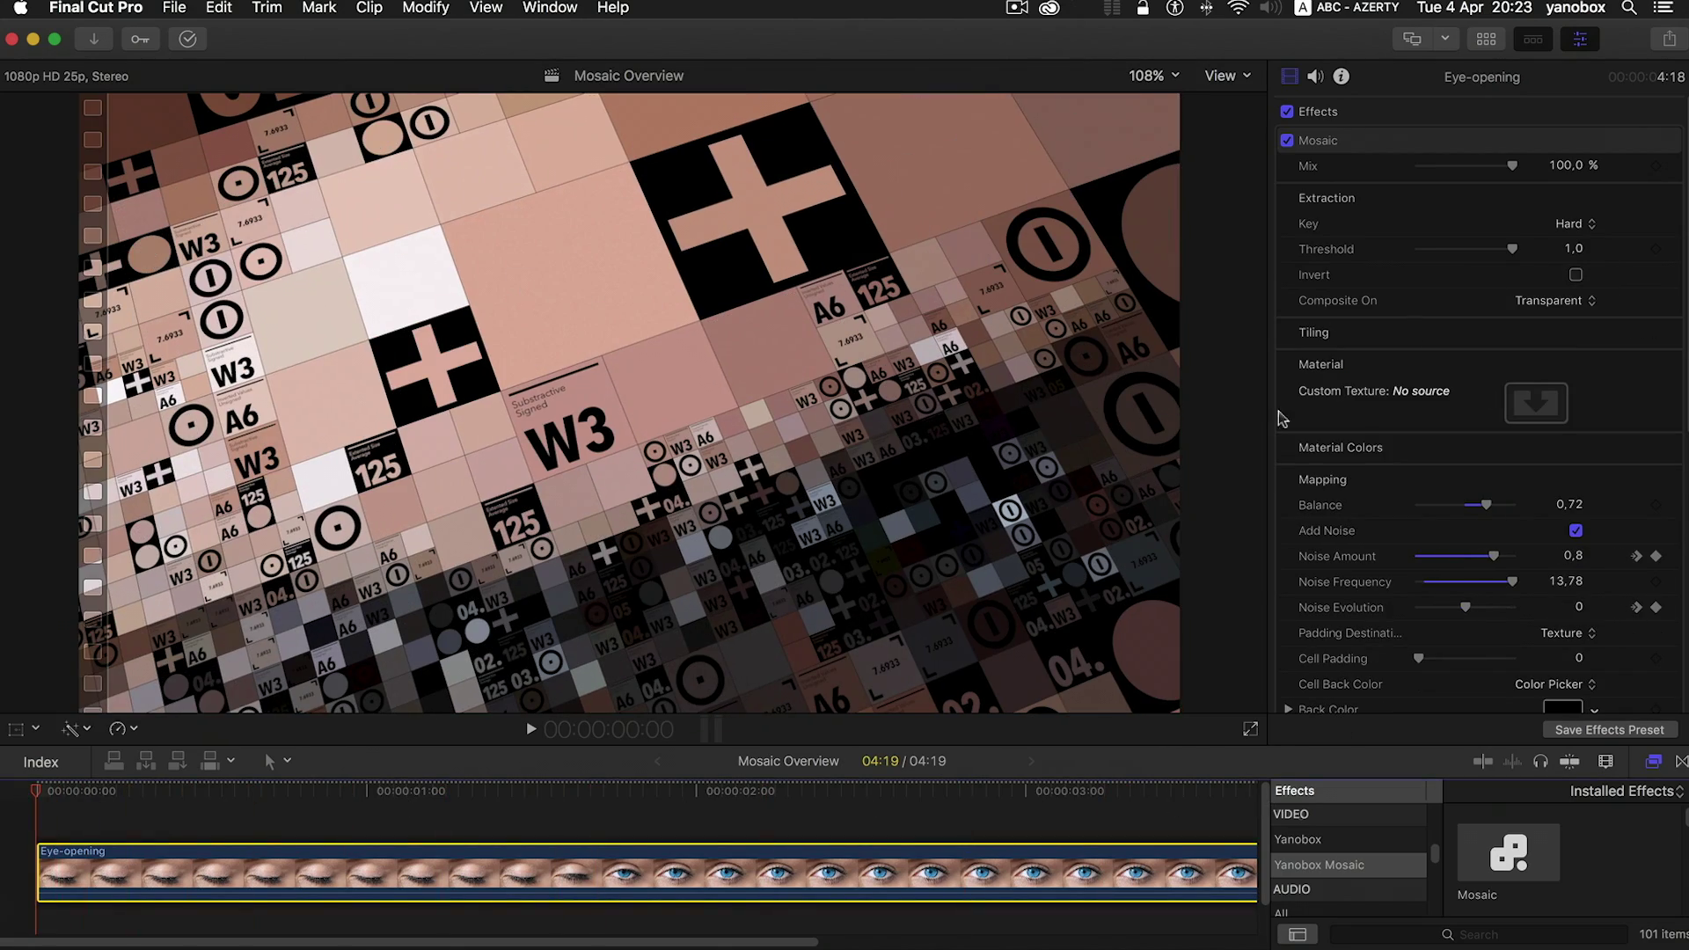
{"action": "left_click_drag", "start_coordinate": [1512, 249], "coordinate": [1428, 253]}
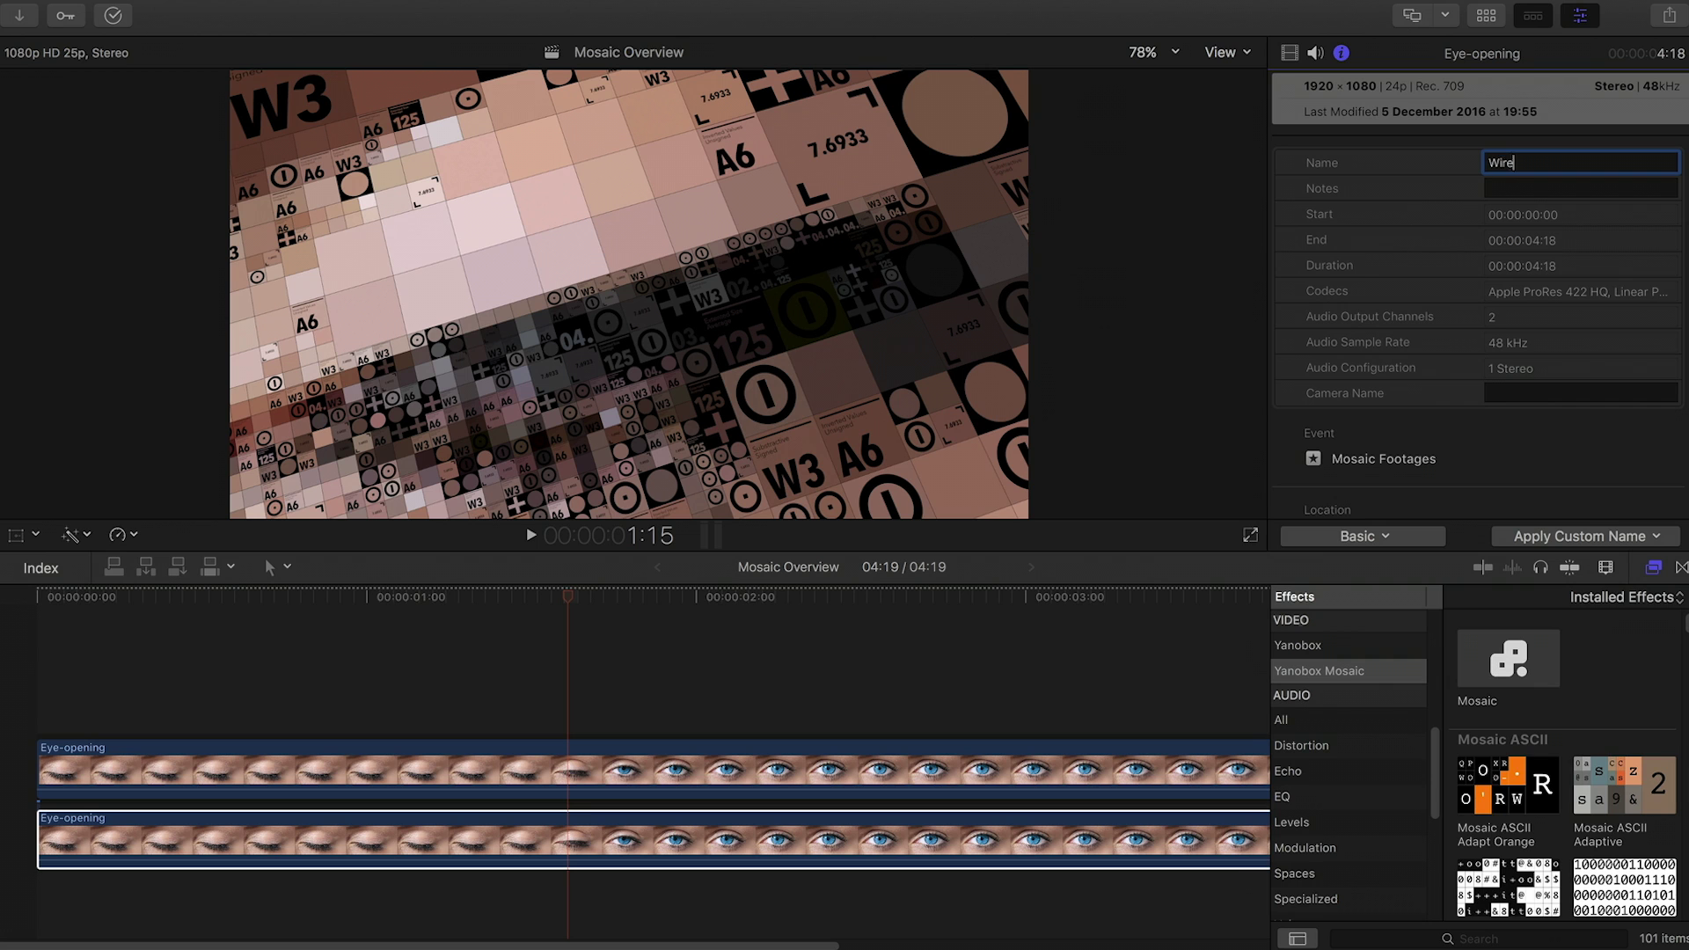
Step: Name the duplicate clip Wireframe and make its wireframe colour near-white
{"action": "key", "text": "Return"}
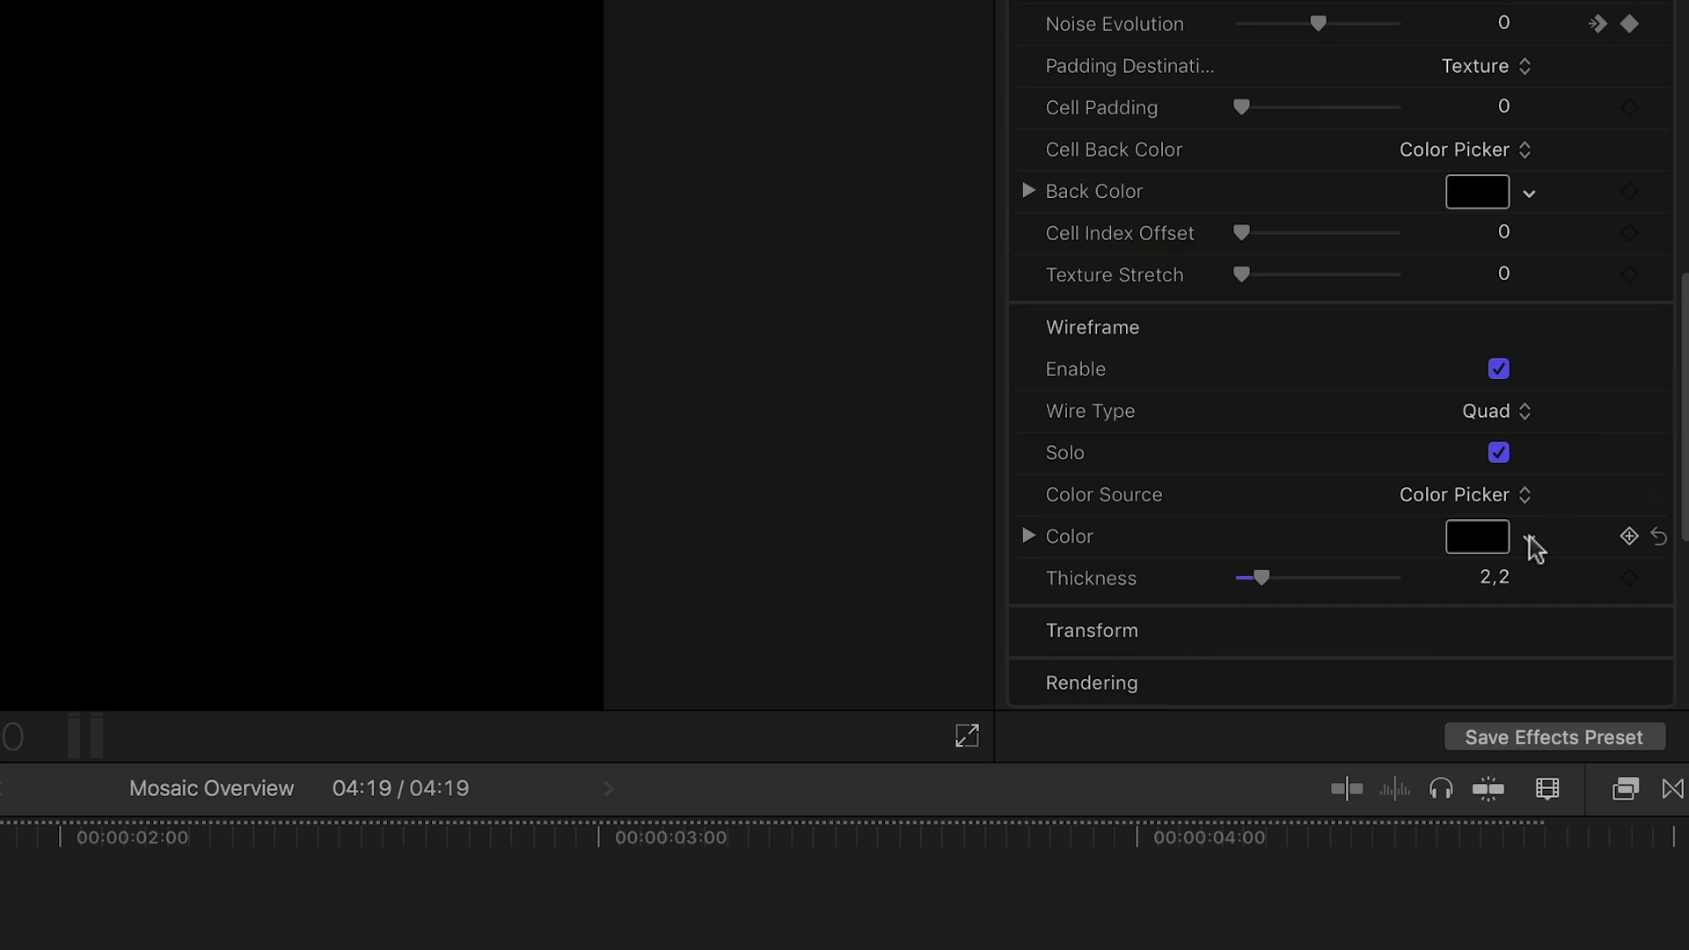
{"action": "left_click", "coordinate": [1597, 413]}
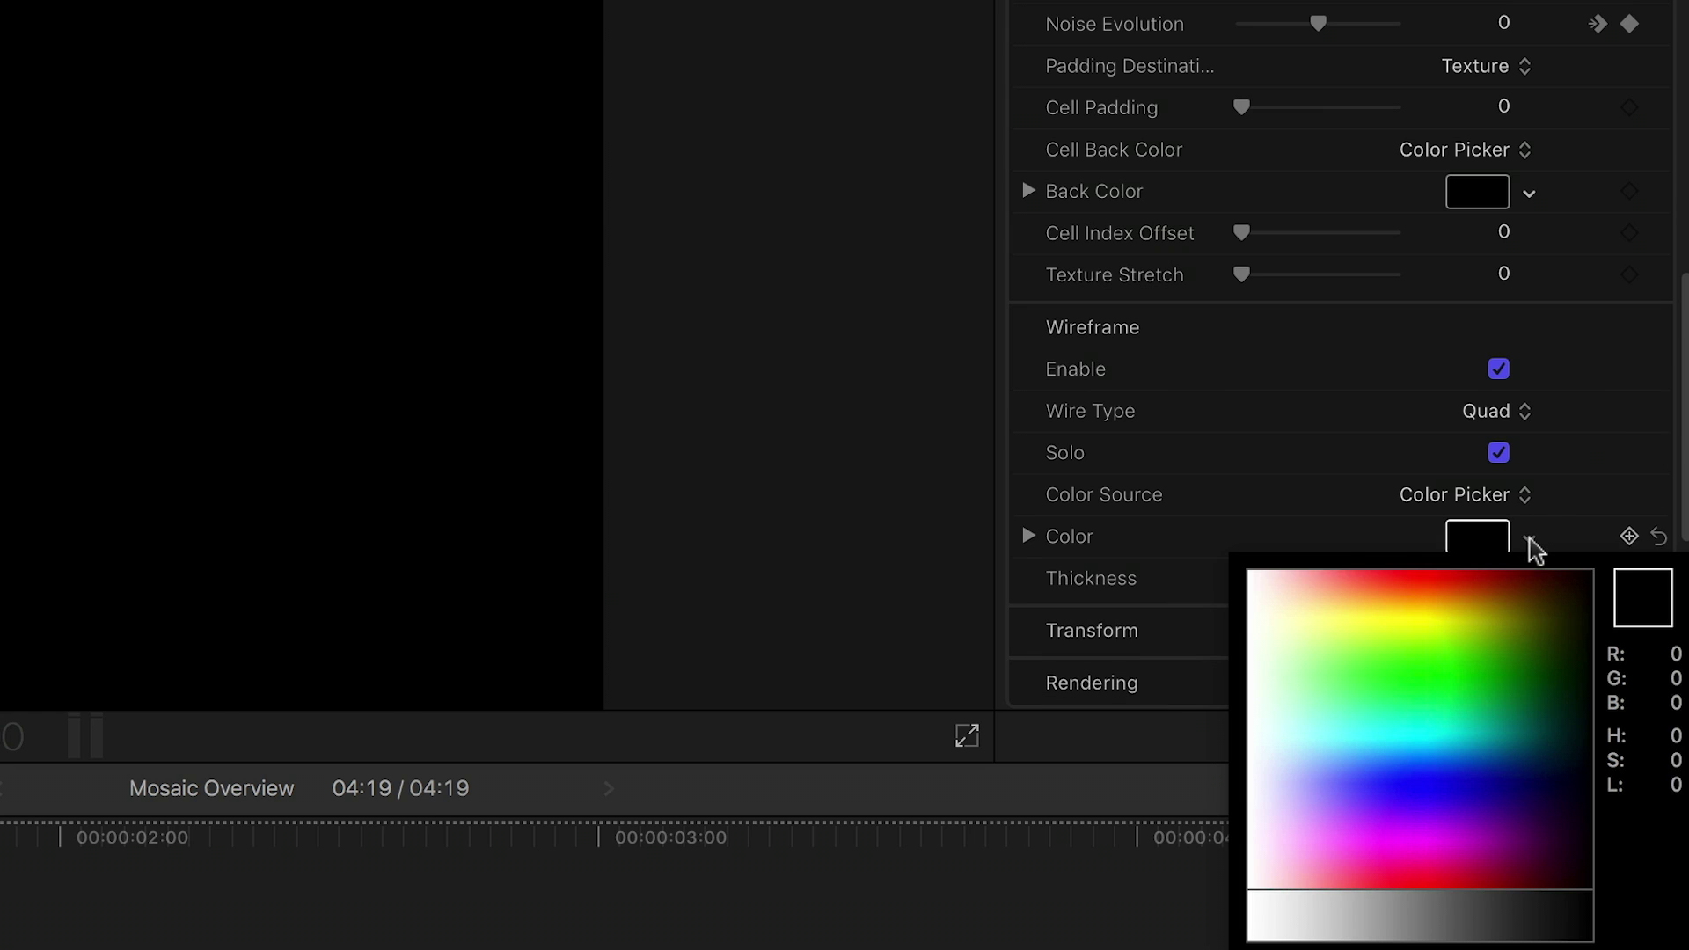
{"action": "left_click_drag", "start_coordinate": [1337, 580], "coordinate": [1274, 563]}
Step: Dim the wireframe opacity to 0.38 and lower the threshold to about 0.58
{"action": "left_click", "coordinate": [1029, 536]}
{"action": "scroll", "coordinate": [1123, 554], "scroll_direction": "down", "scroll_amount": 2}
{"action": "left_click_drag", "start_coordinate": [1397, 611], "coordinate": [1301, 618]}
{"action": "left_click", "coordinate": [1028, 442]}
{"action": "scroll", "coordinate": [1244, 408], "scroll_direction": "up", "scroll_amount": 9}
{"action": "scroll", "coordinate": [1244, 408], "scroll_direction": "up", "scroll_amount": 5}
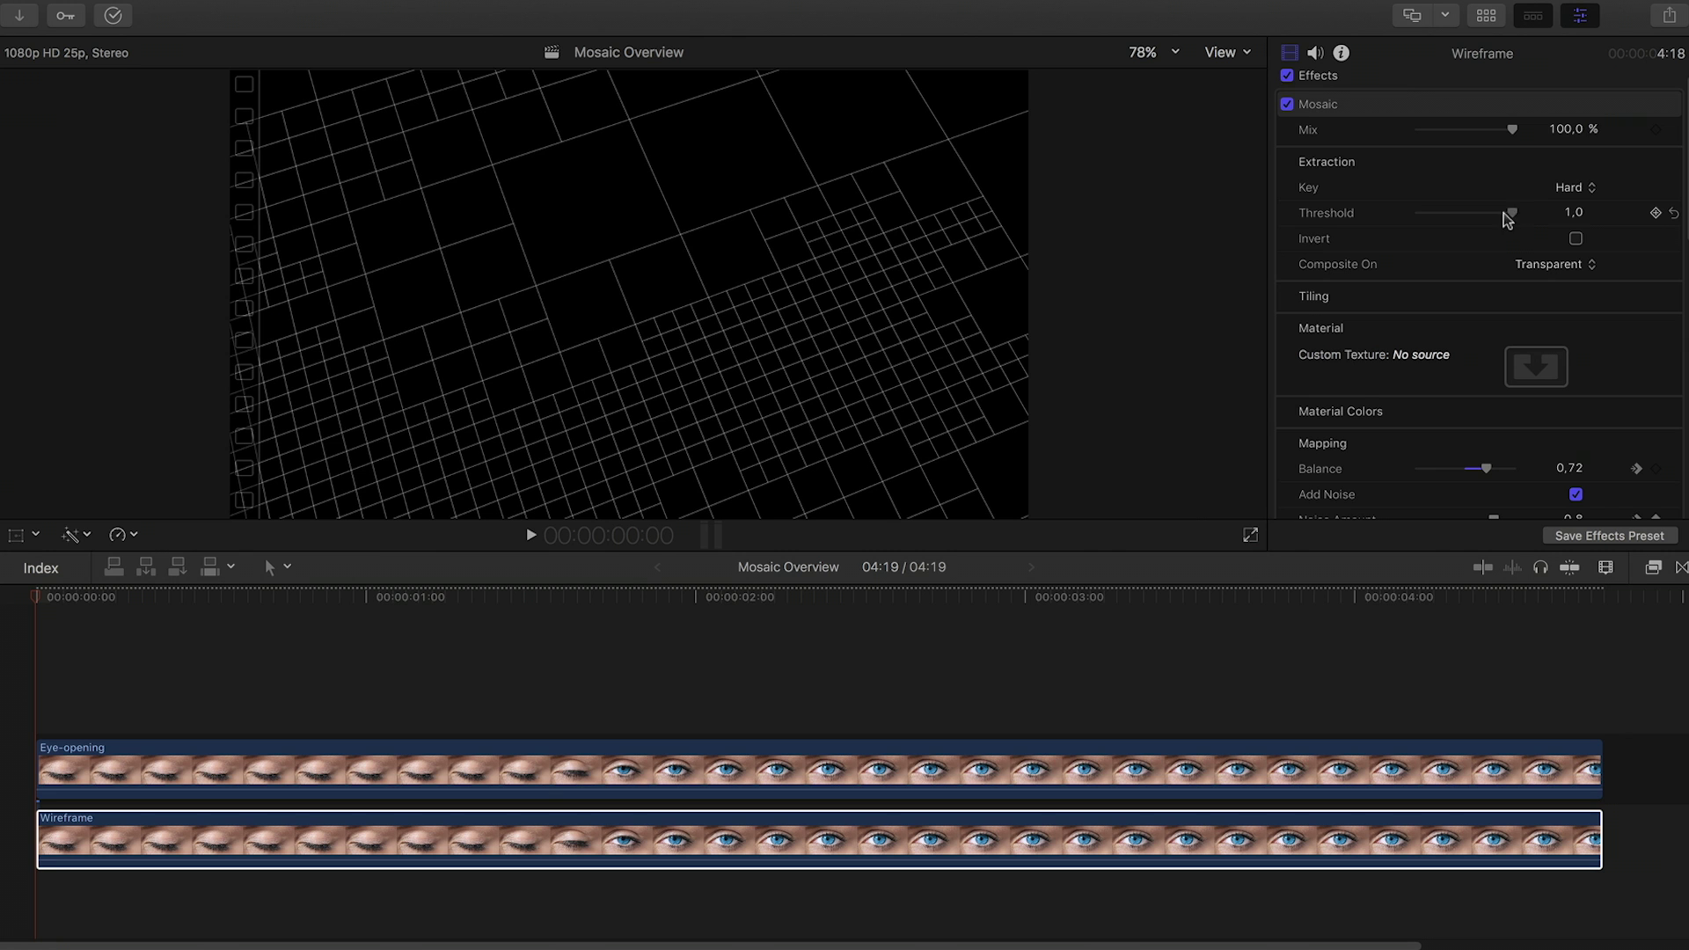
{"action": "left_click_drag", "start_coordinate": [1507, 219], "coordinate": [1473, 220]}
{"action": "left_click_drag", "start_coordinate": [209, 605], "coordinate": [886, 611]}
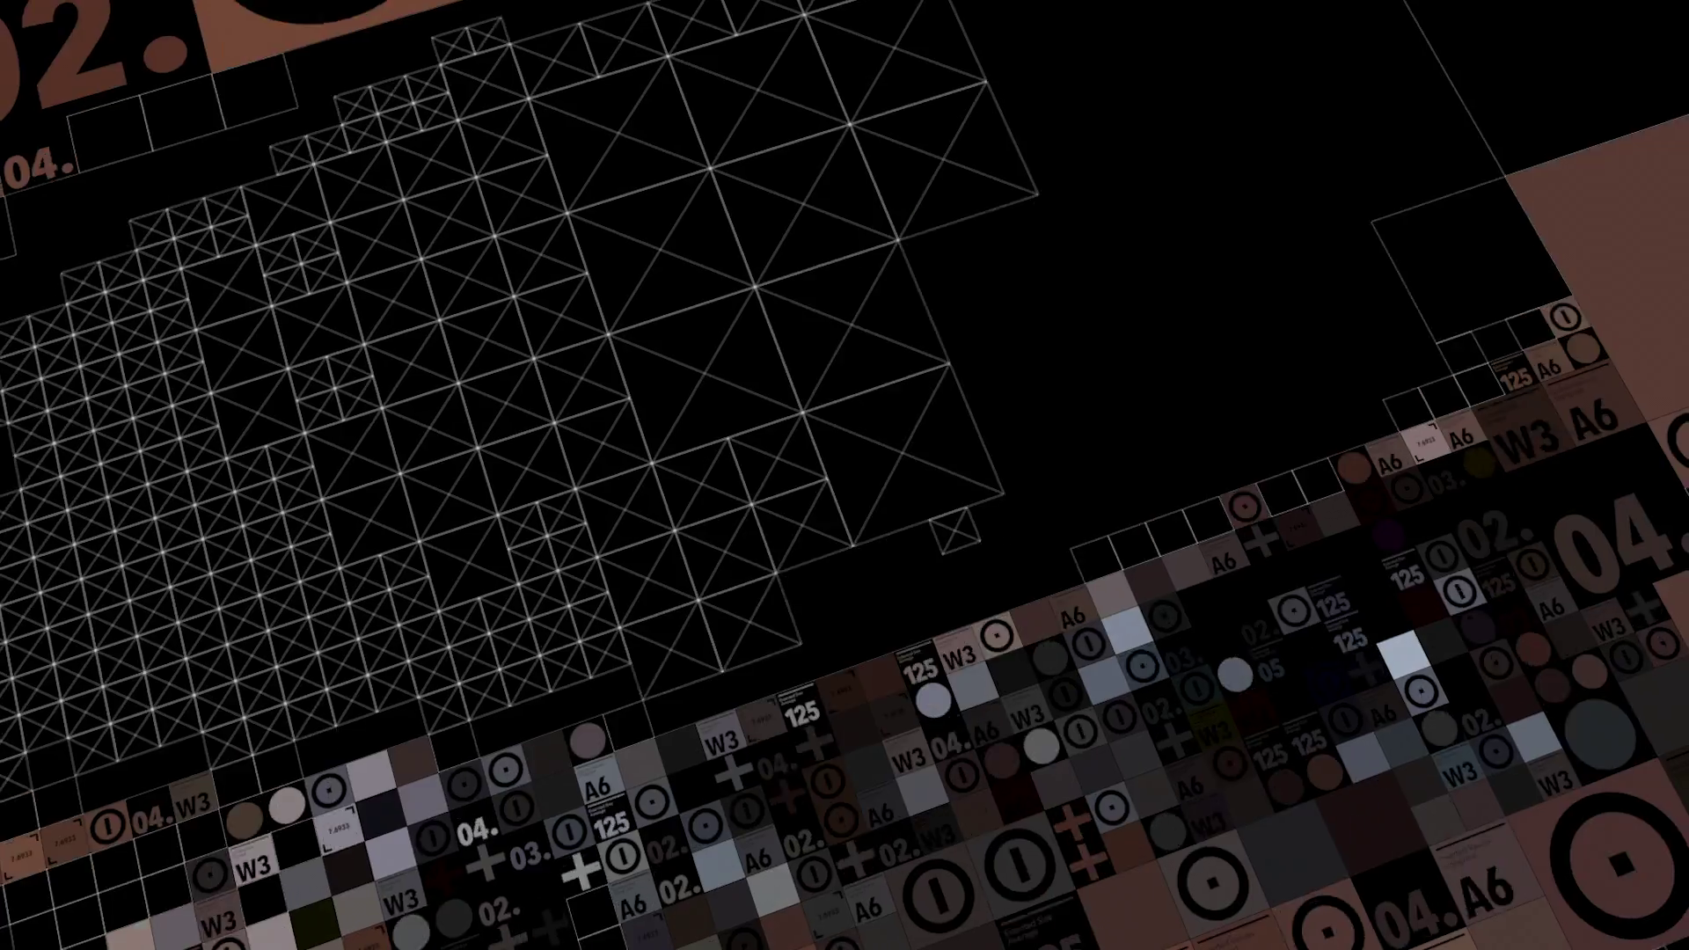